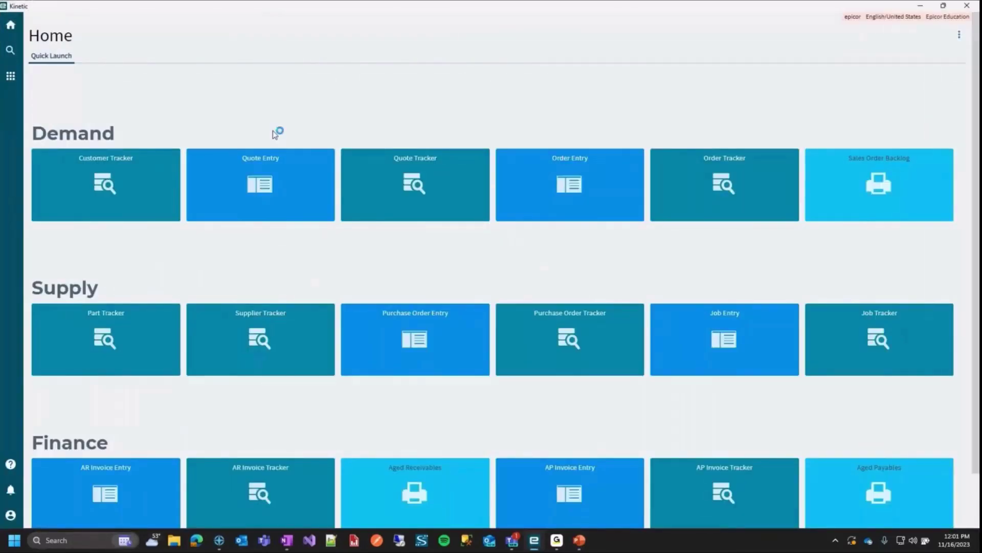
# Clear the menu search and open BPM Data Form Designer under System Management > Business Process Management.
pyautogui.click(10, 76)
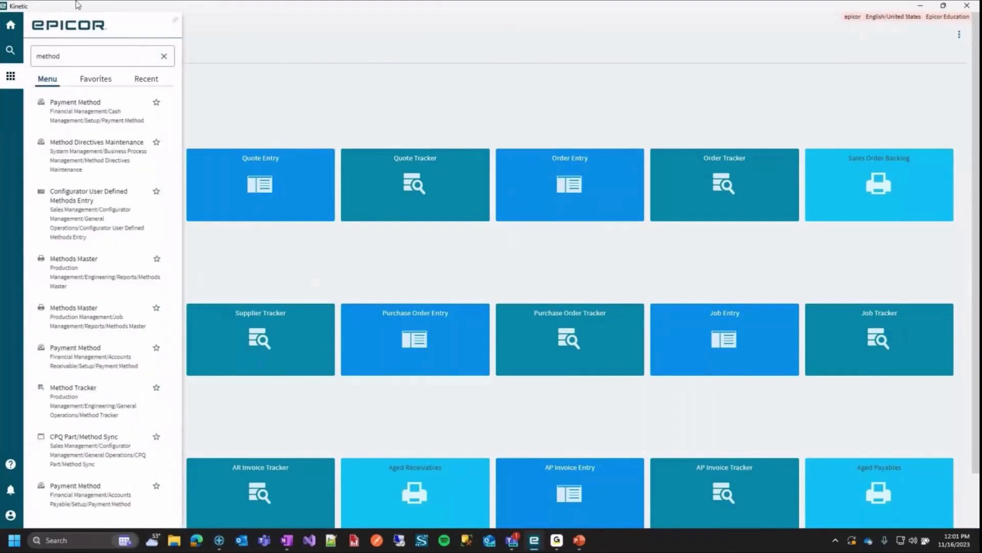
pyautogui.doubleClick(79, 57)
pyautogui.press('BackSpace')
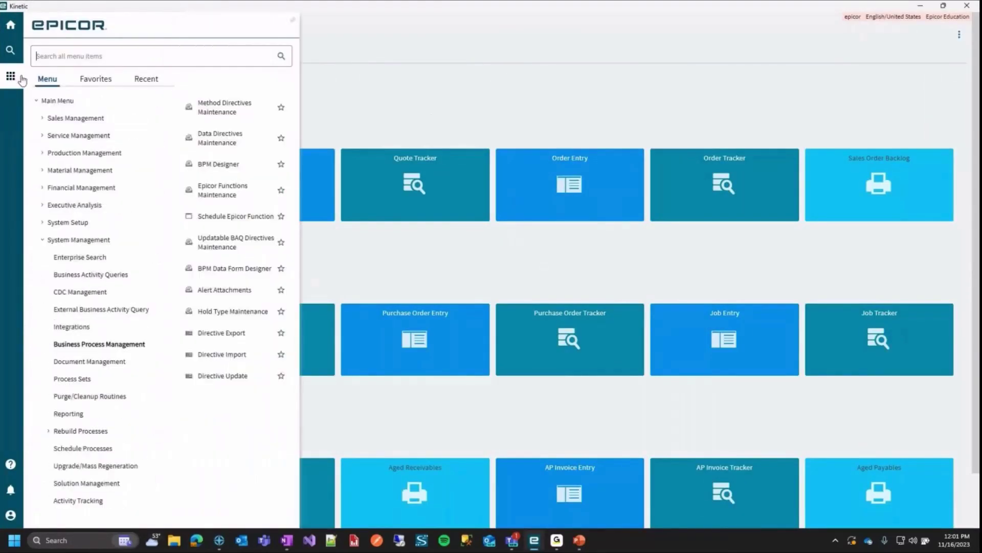
pyautogui.click(79, 243)
pyautogui.click(131, 346)
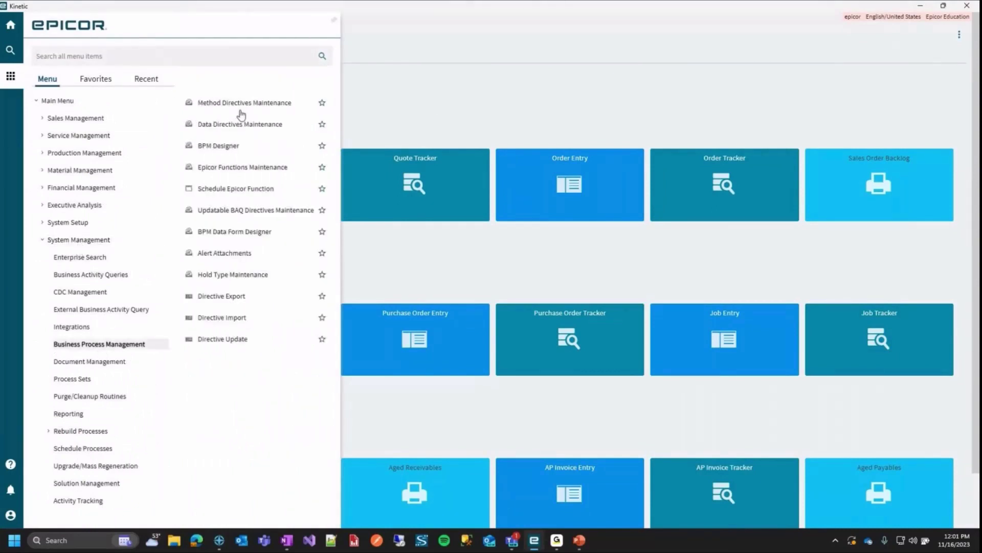
pyautogui.click(225, 233)
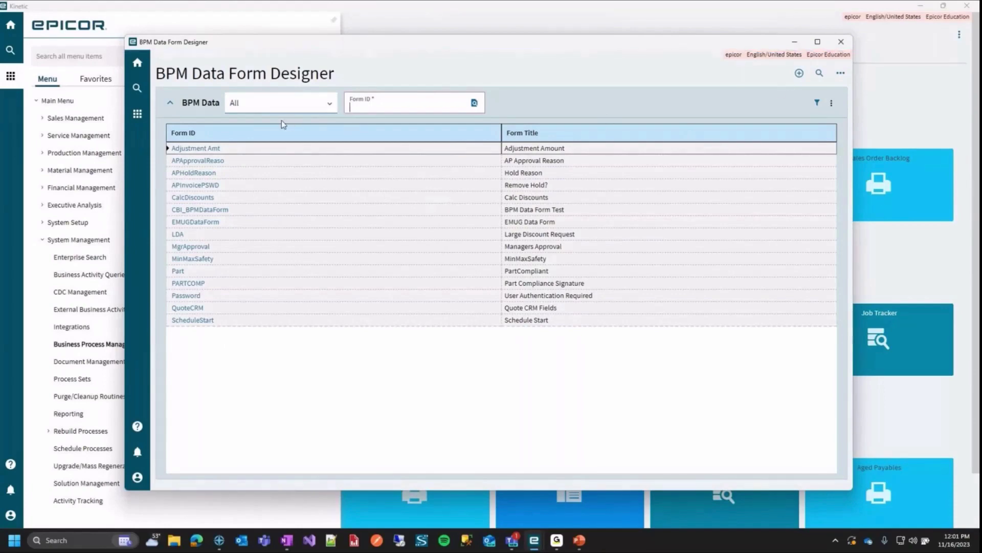
# Add data form GetCustName titled 'Customer Name' with text 'This is a test form' and save it.
pyautogui.click(799, 73)
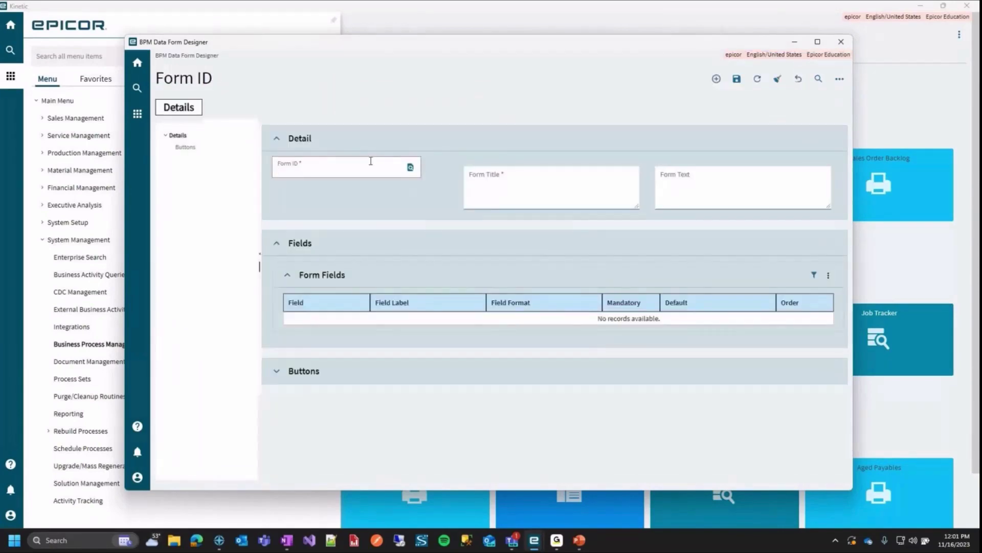
pyautogui.write('GetCustNam')
pyautogui.click(566, 190)
pyautogui.write('Customer Name')
pyautogui.press('Tab')
pyautogui.write('Na')
pyautogui.press('BackSpace')
pyautogui.press('BackSpace')
pyautogui.write('This is a test form.')
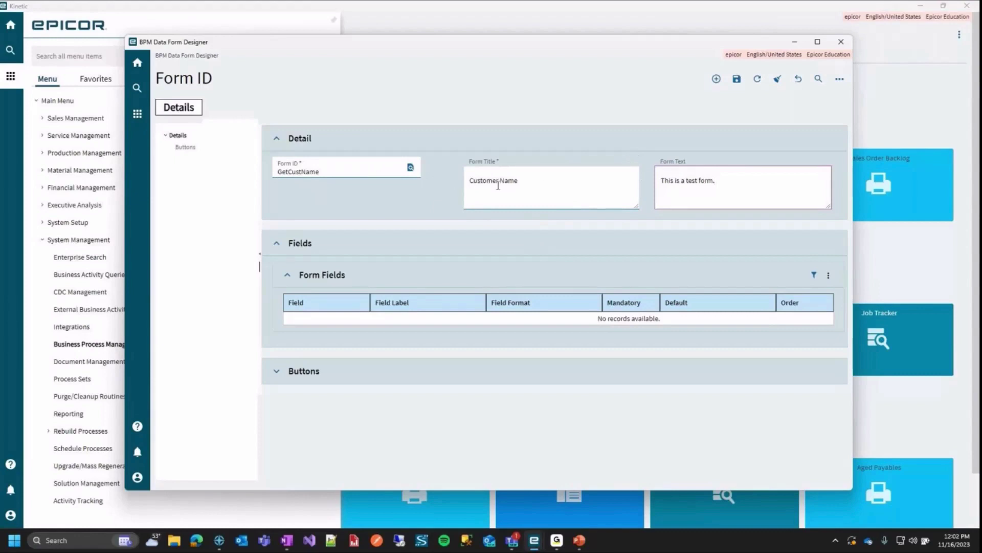
pyautogui.click(736, 79)
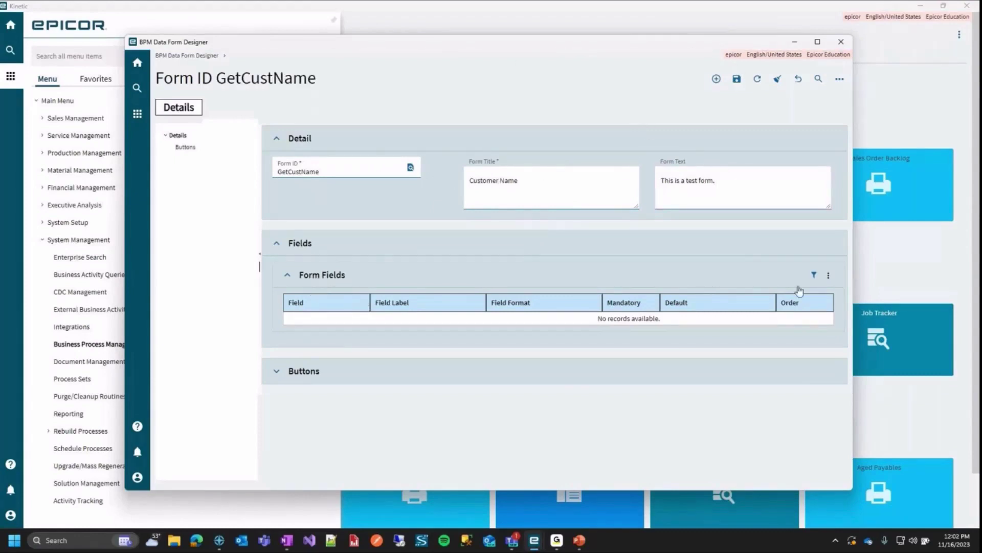
# Add a new field to GetCustName and browse the available BPM data fields.
pyautogui.click(828, 277)
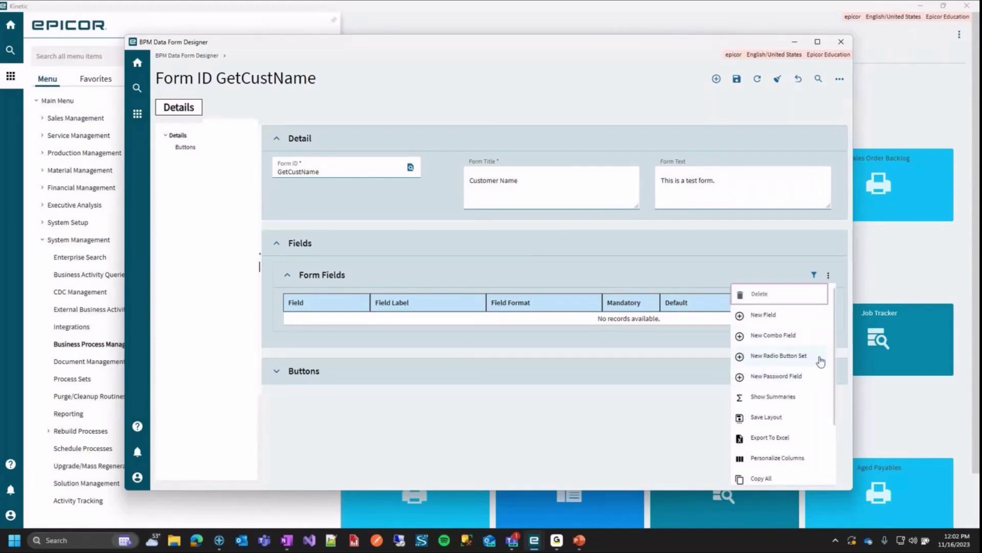
pyautogui.click(776, 318)
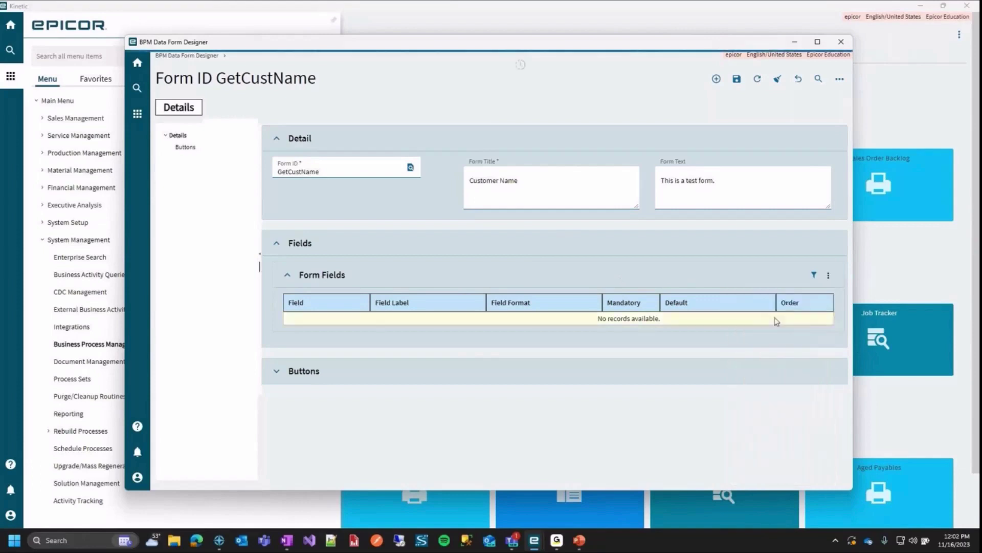
pyautogui.click(358, 327)
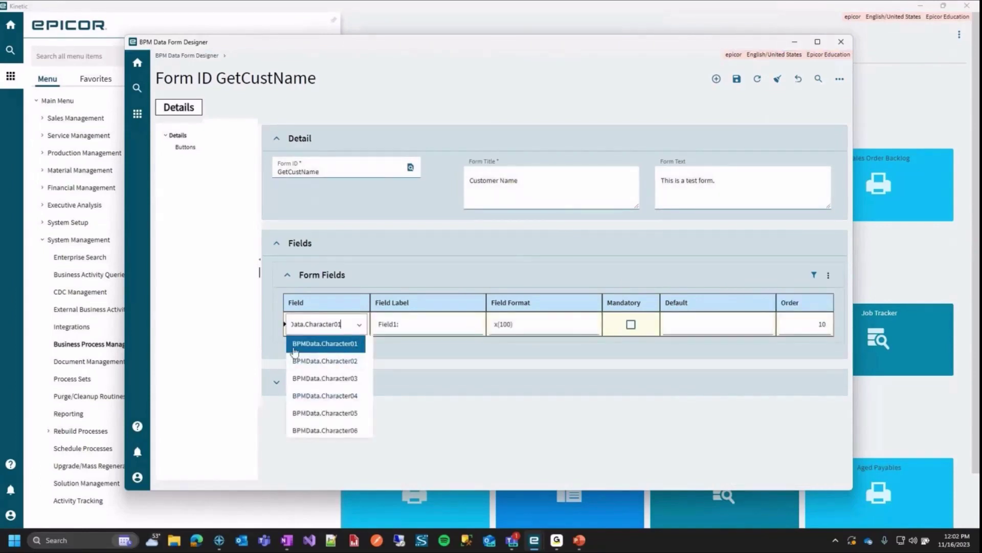
pyautogui.scroll(-3, 325, 361)
pyautogui.scroll(-6, 343, 412)
pyautogui.scroll(-15, 318, 389)
pyautogui.scroll(-6, 315, 381)
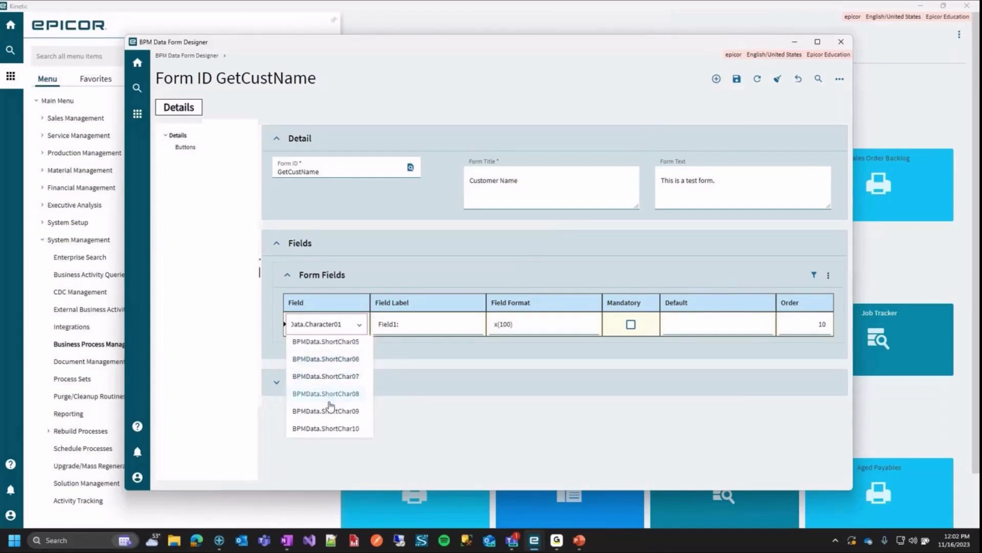
pyautogui.scroll(20, 323, 373)
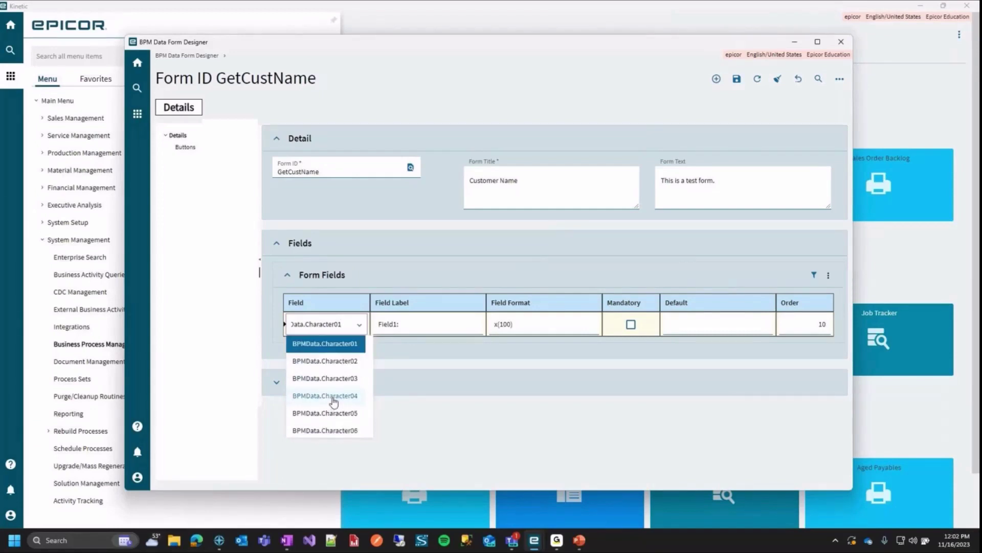
pyautogui.scroll(-20, 333, 404)
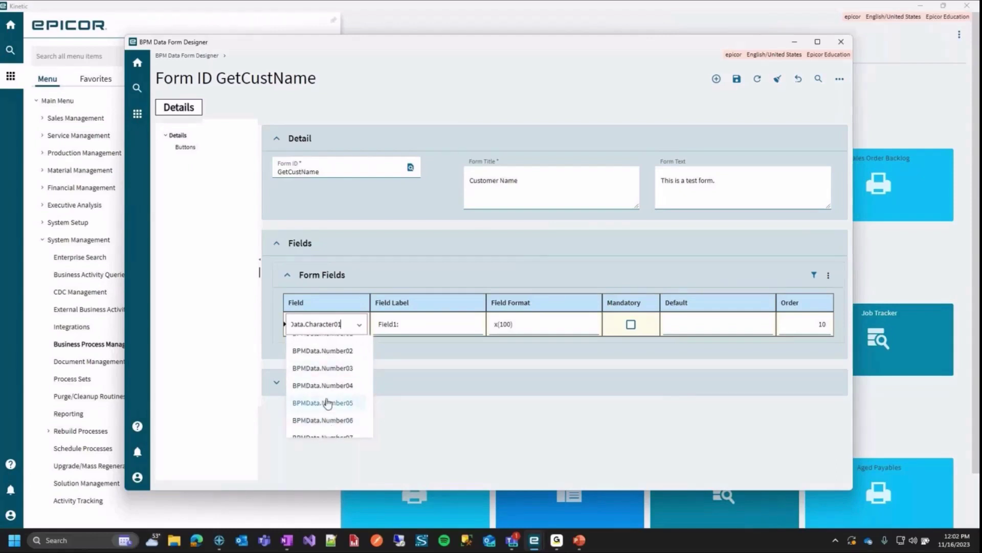
pyautogui.scroll(20, 327, 402)
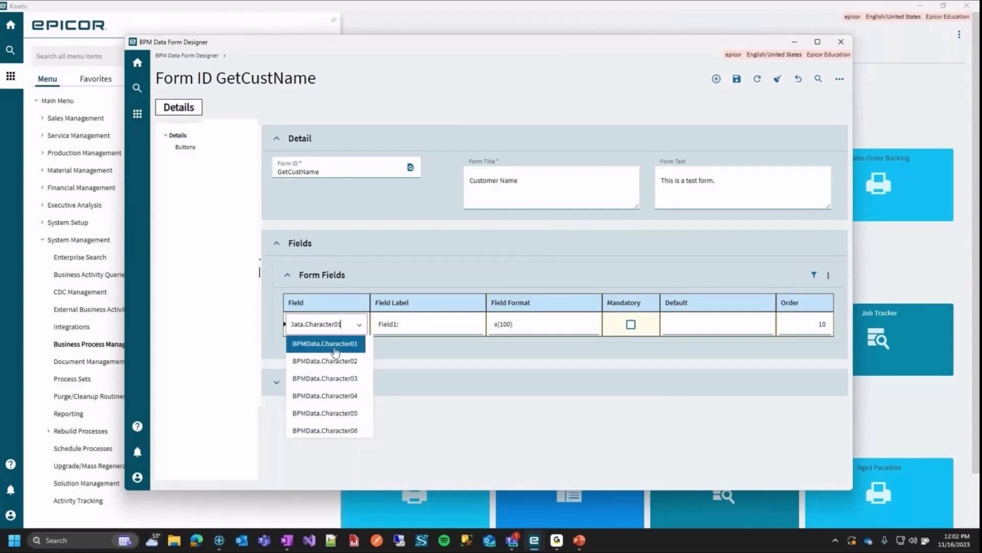
# Keep BPMData.Character01 as the field, relabel it 'Name:' and confirm order 10.
pyautogui.click(333, 345)
pyautogui.click(418, 319)
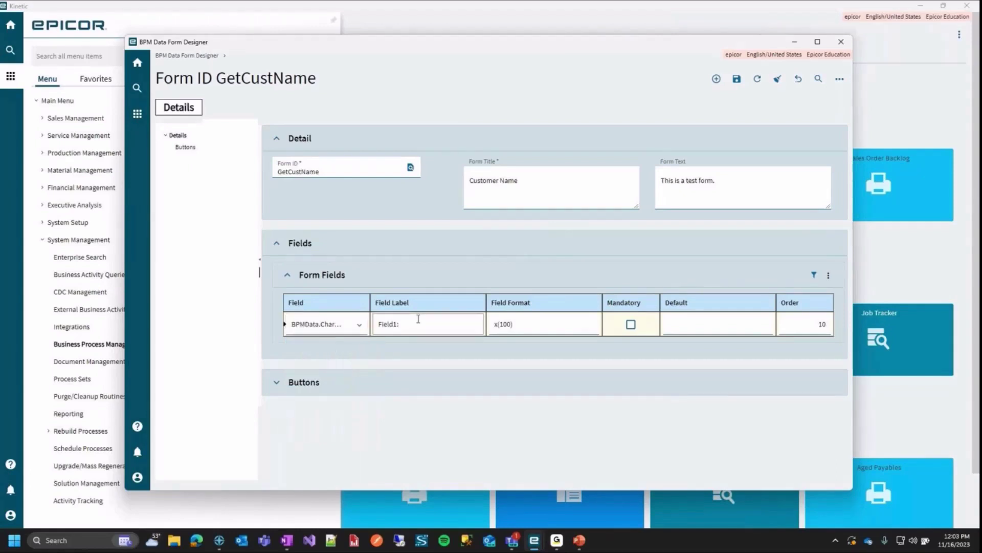
pyautogui.moveTo(418, 323); pyautogui.dragTo(353, 324)
pyautogui.write('Name:')
pyautogui.click(822, 323)
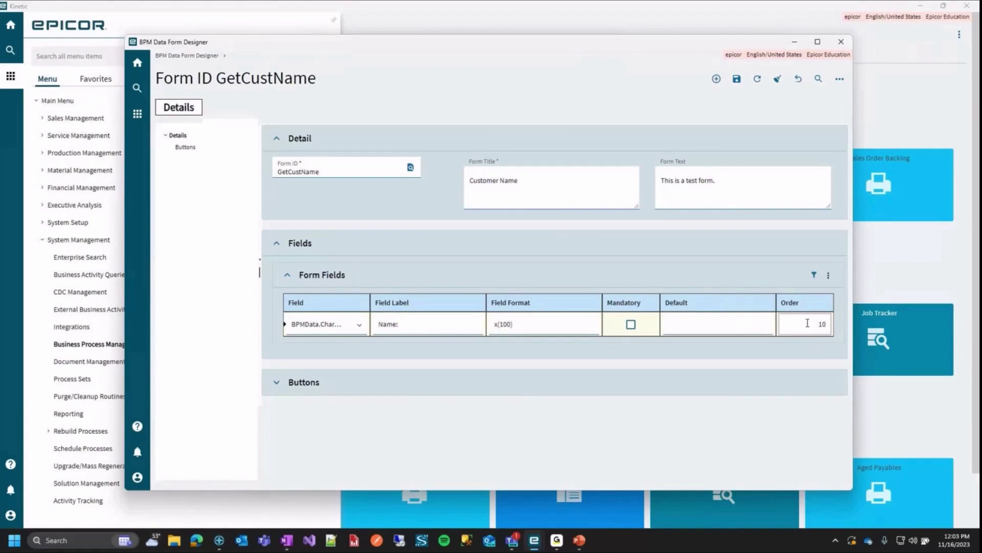
# Inspect the form's Buttons section and its OK button, then collapse Buttons again.
pyautogui.click(469, 386)
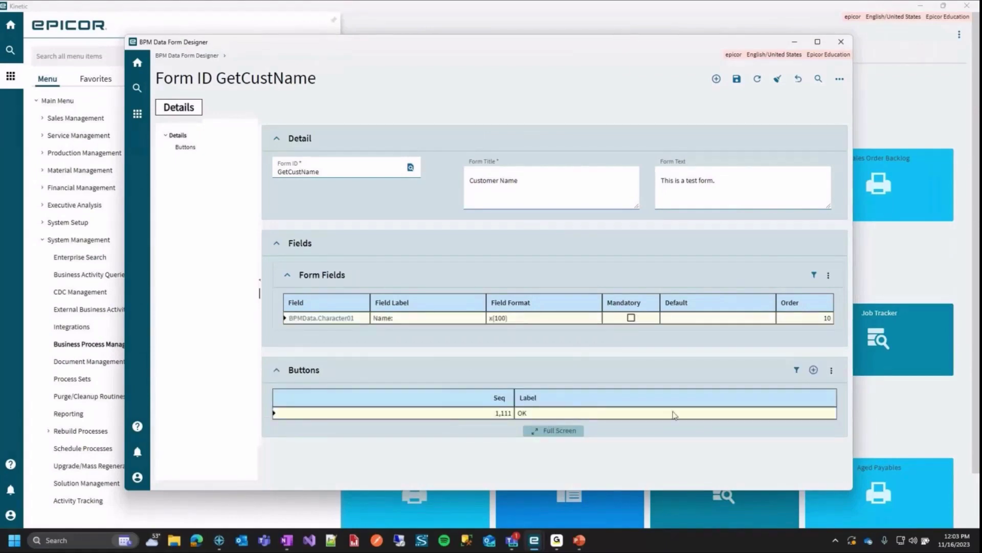
pyautogui.click(813, 369)
pyautogui.click(531, 426)
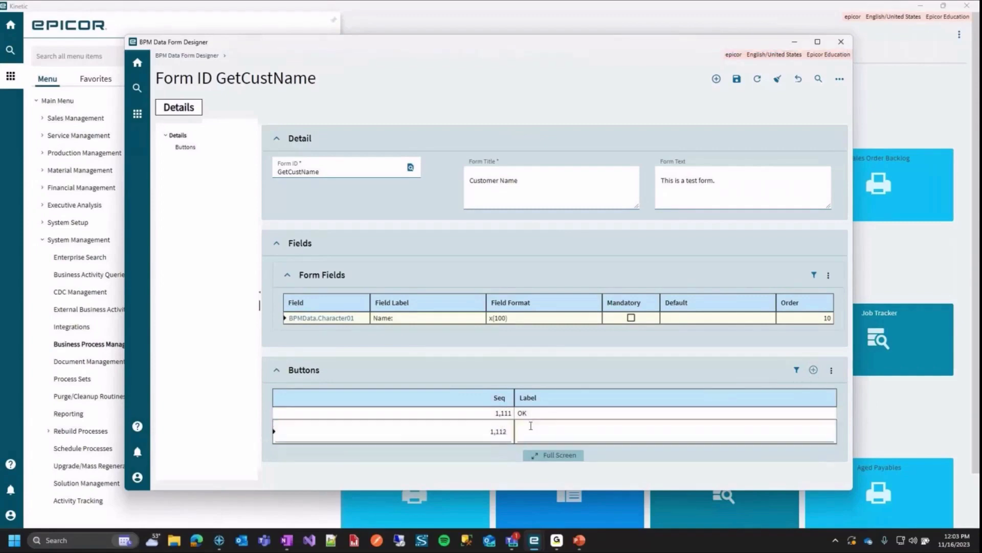
pyautogui.click(391, 434)
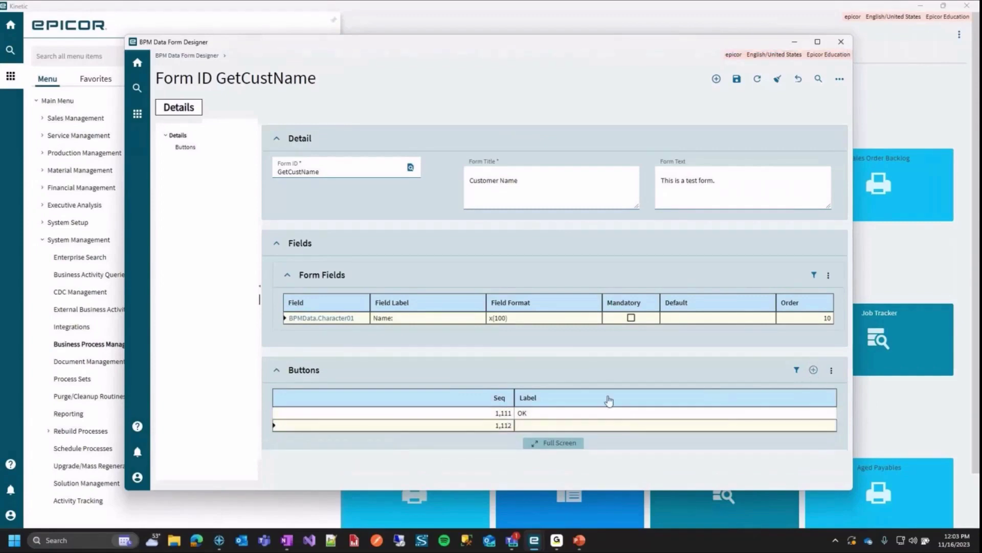
pyautogui.click(831, 370)
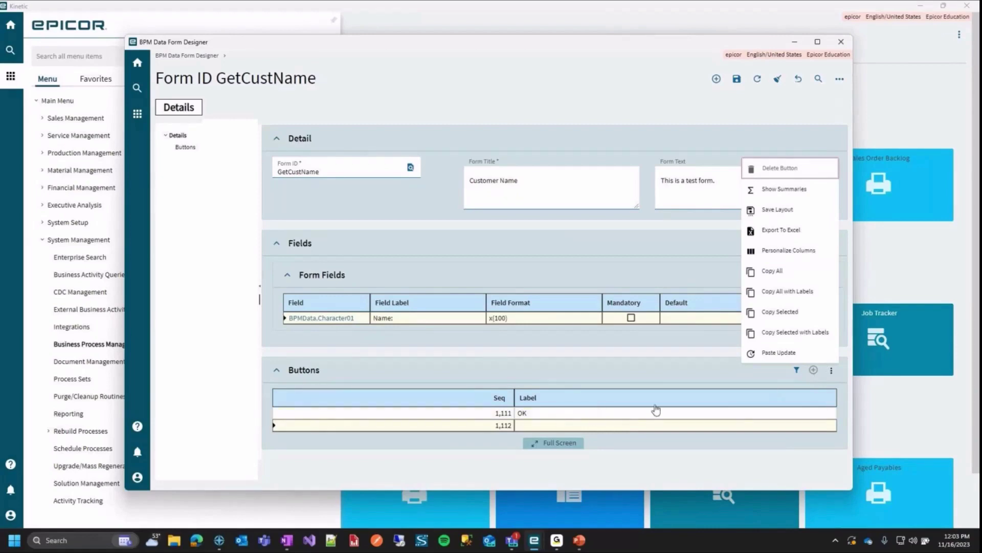
pyautogui.click(833, 364)
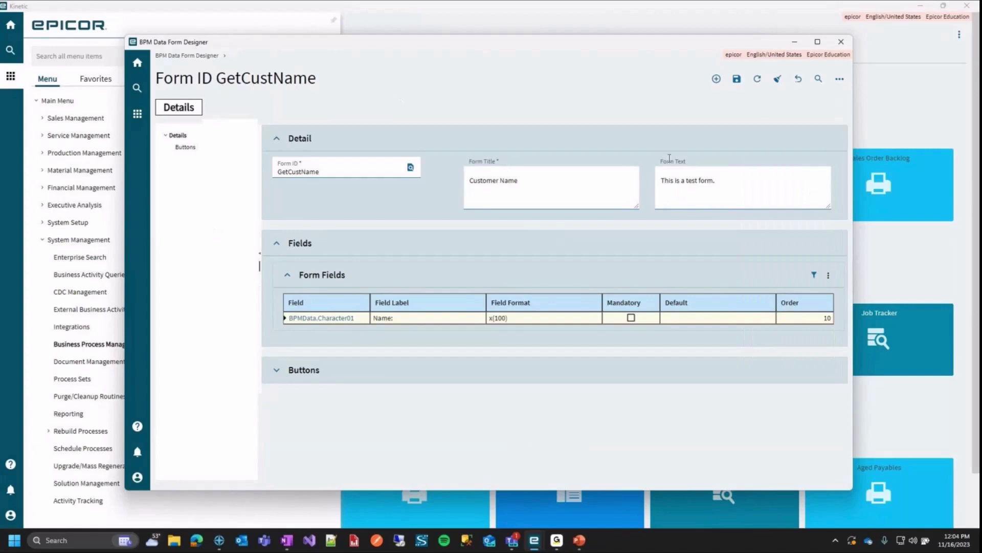
# Minimize the data form designer and open Method Directives Maintenance via the menu search.
pyautogui.click(795, 41)
pyautogui.click(100, 56)
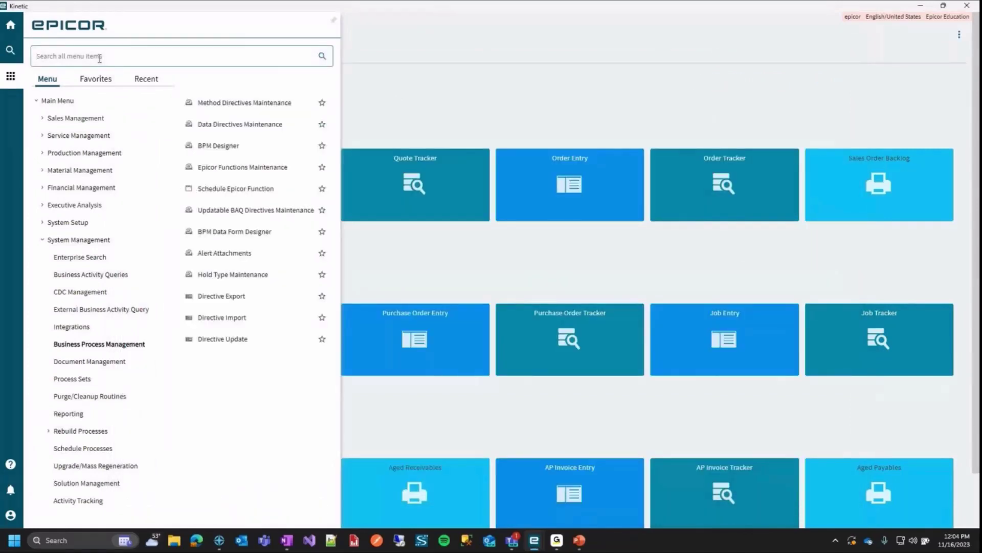
pyautogui.write('Method Dir')
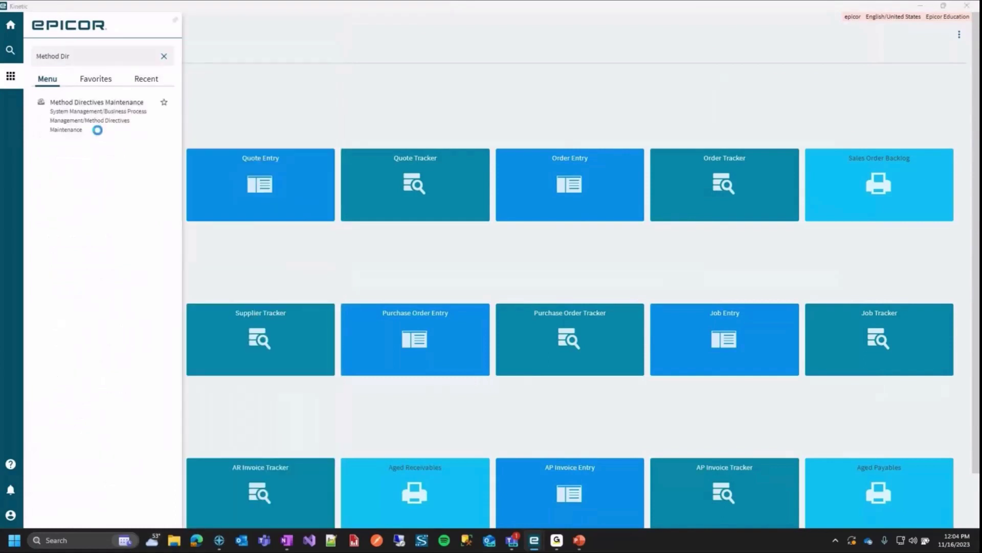
pyautogui.click(97, 130)
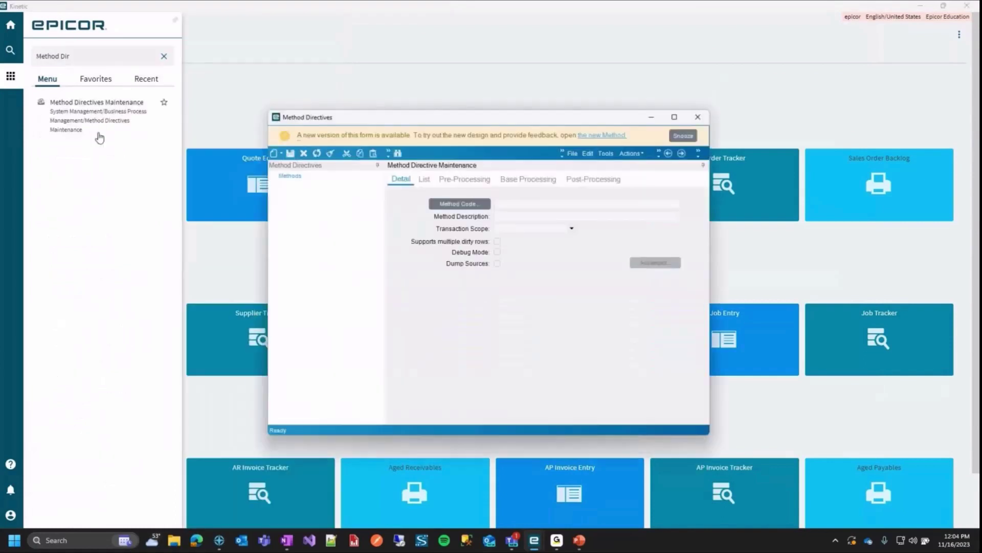
# Load Erp.BO.Customer.Update from the CBI directive group and expand its pre-processing directives.
pyautogui.click(456, 204)
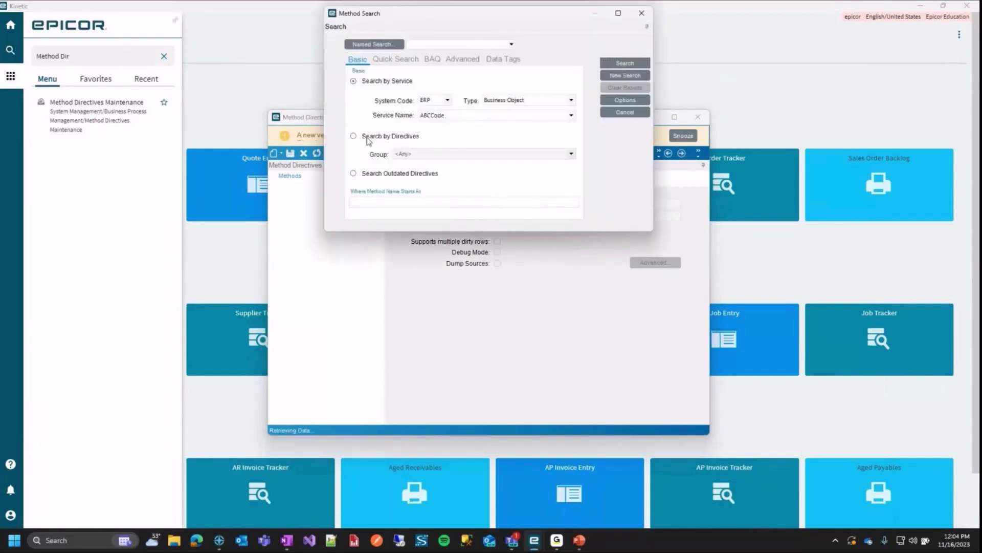
pyautogui.click(366, 137)
pyautogui.click(433, 155)
pyautogui.click(402, 209)
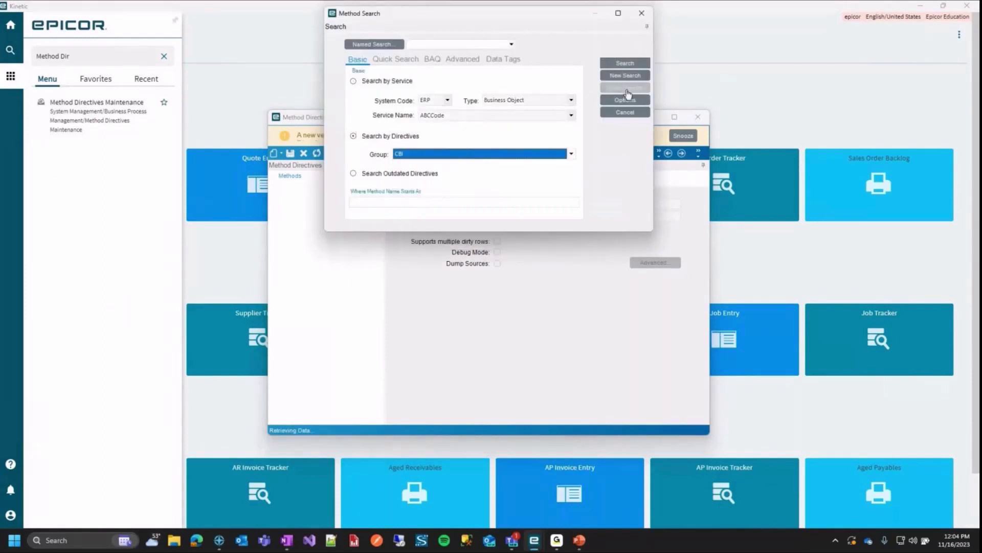
pyautogui.click(626, 64)
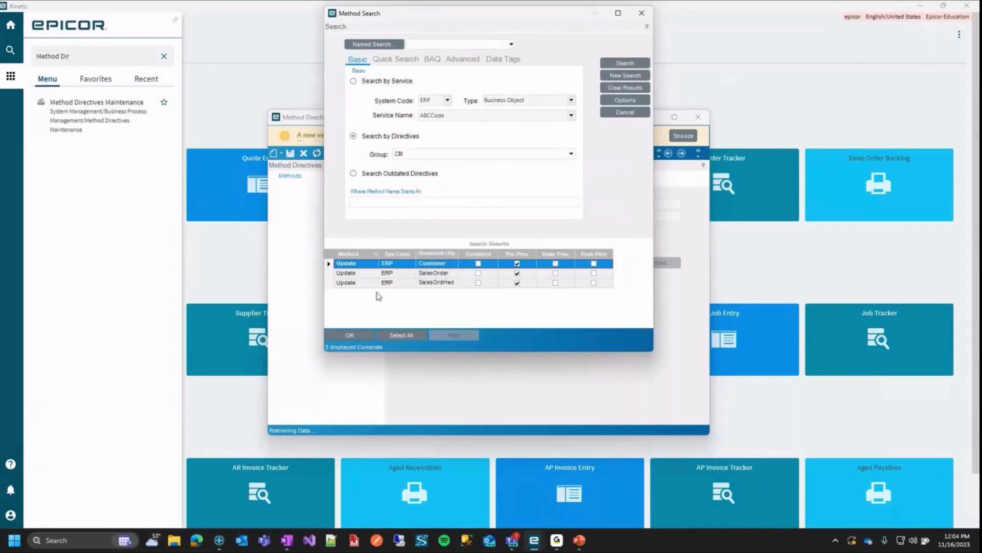
pyautogui.doubleClick(367, 264)
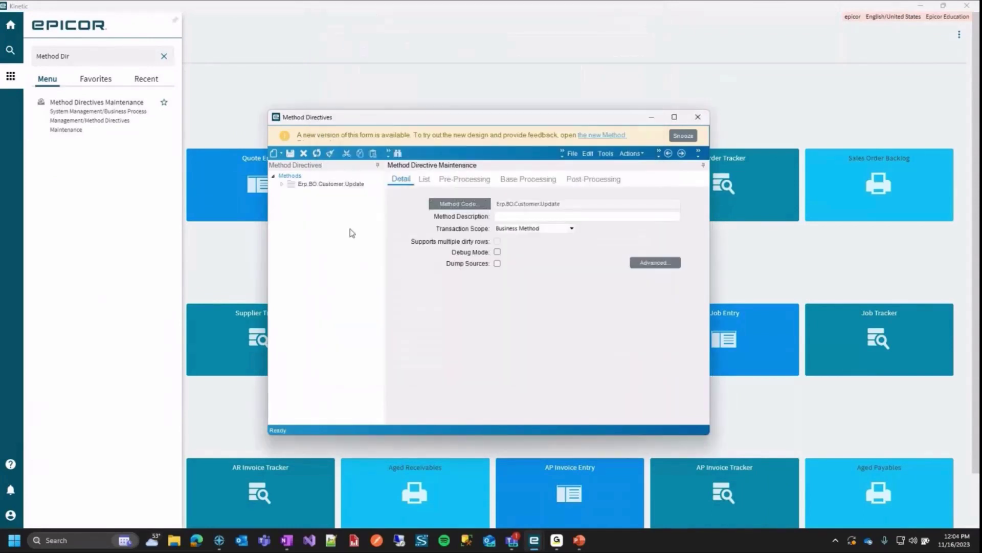
pyautogui.click(282, 184)
pyautogui.click(292, 193)
pyautogui.click(281, 153)
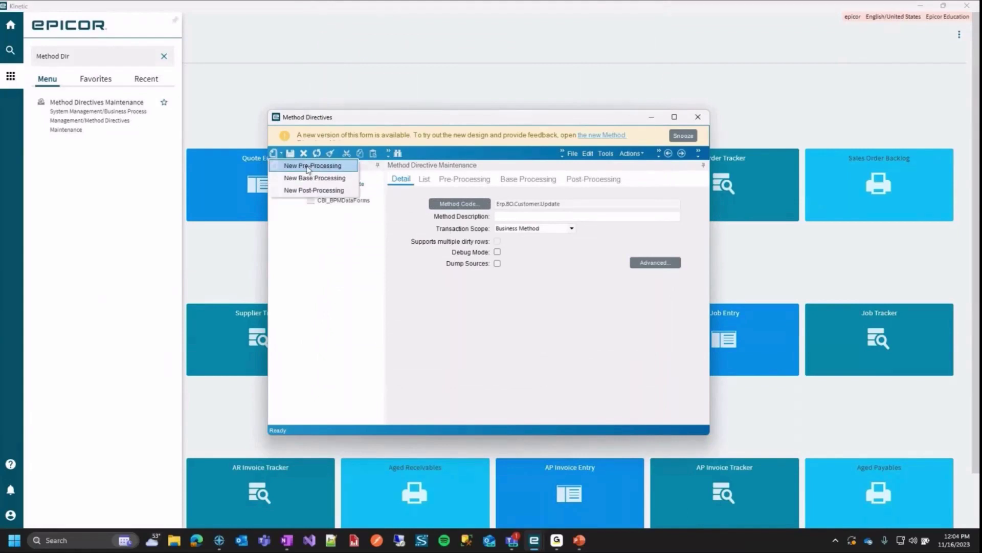
# Create directive BPMDataFormDemo and drop Call BPM Data Form and Set BPM Data Field widgets into its workflow.
pyautogui.click(313, 165)
pyautogui.click(683, 329)
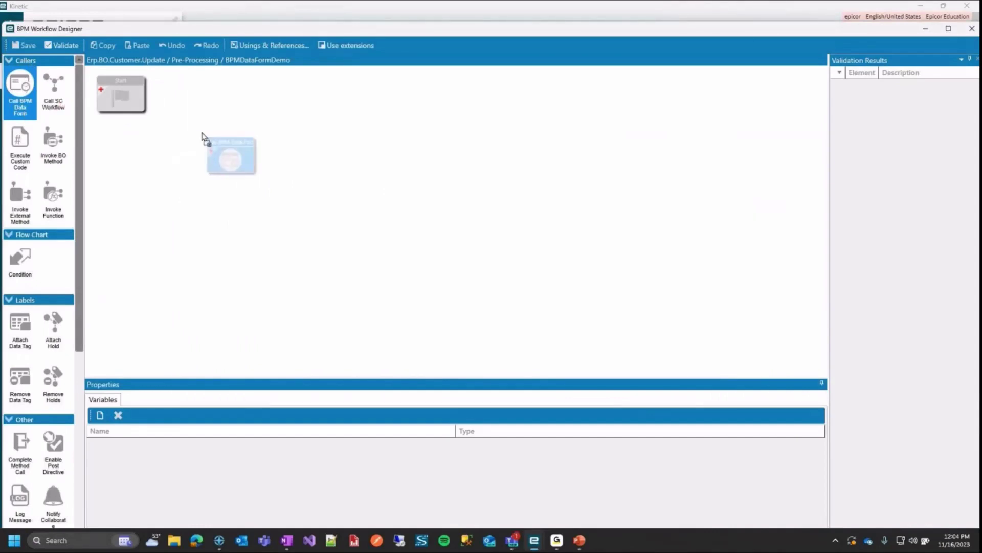
pyautogui.moveTo(203, 134); pyautogui.dragTo(204, 122)
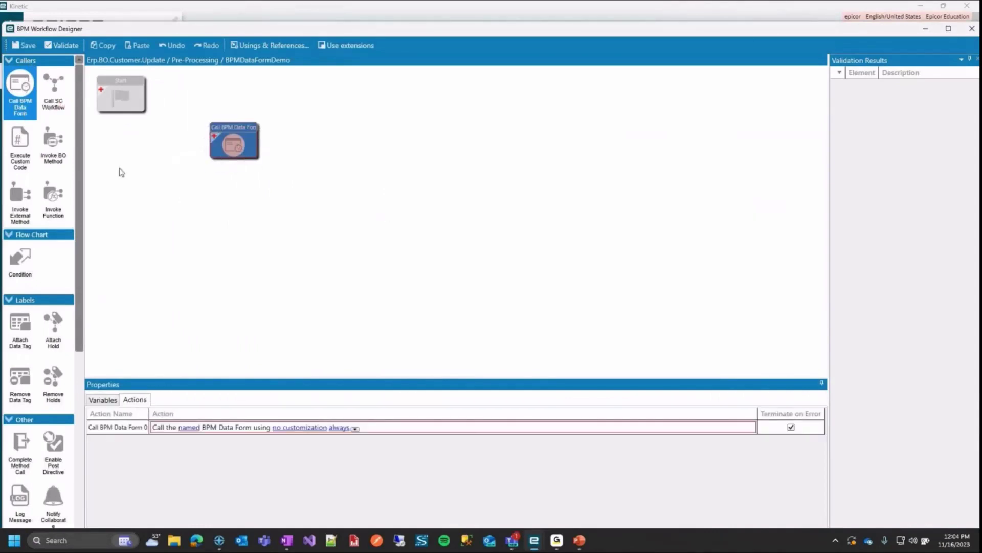
pyautogui.moveTo(210, 142)
pyautogui.moveTo(236, 150); pyautogui.dragTo(419, 187)
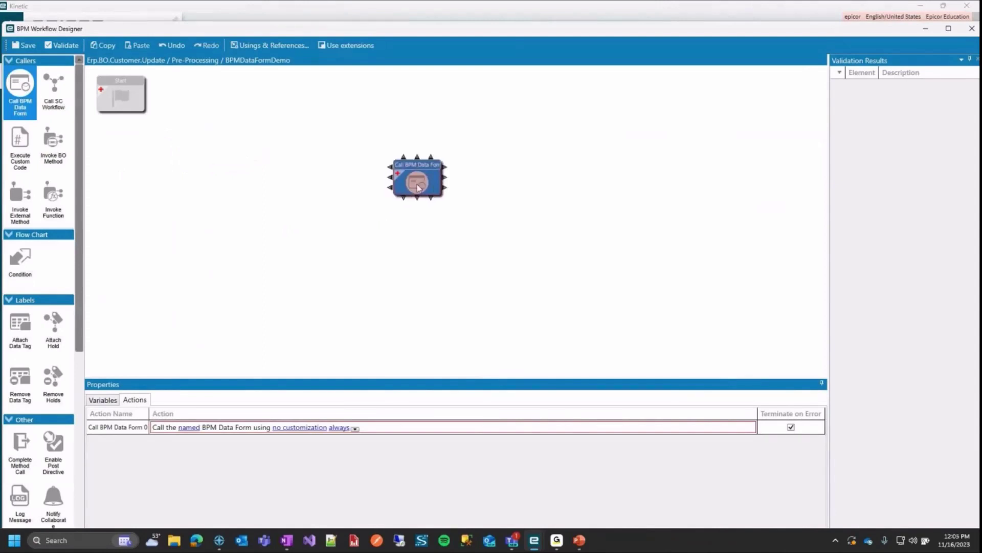
pyautogui.scroll(-8, 82, 327)
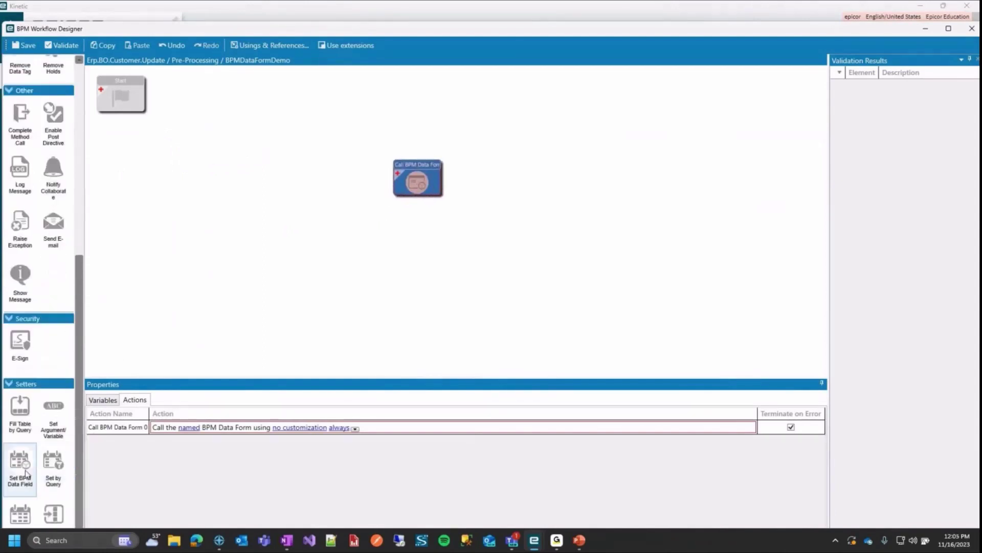
pyautogui.moveTo(22, 476); pyautogui.dragTo(222, 140)
# Connect the Start node to the Set BPM Data Field action.
pyautogui.moveTo(252, 155)
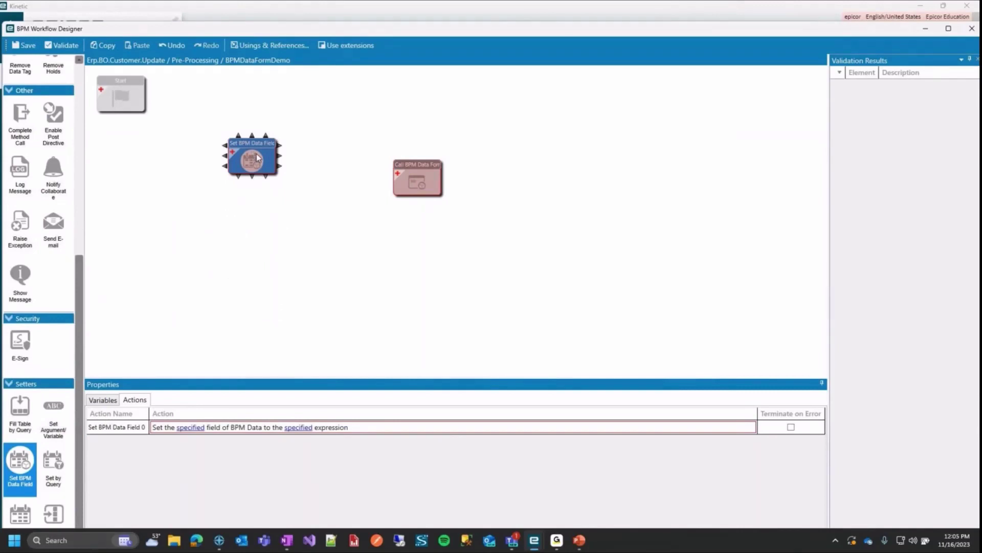
pyautogui.moveTo(148, 99)
pyautogui.moveTo(148, 98); pyautogui.dragTo(391, 177)
# Make Set BPM Data Field assign dsCustomerRow.Name to callContextBpmData.Character01.
pyautogui.click(188, 432)
pyautogui.click(188, 431)
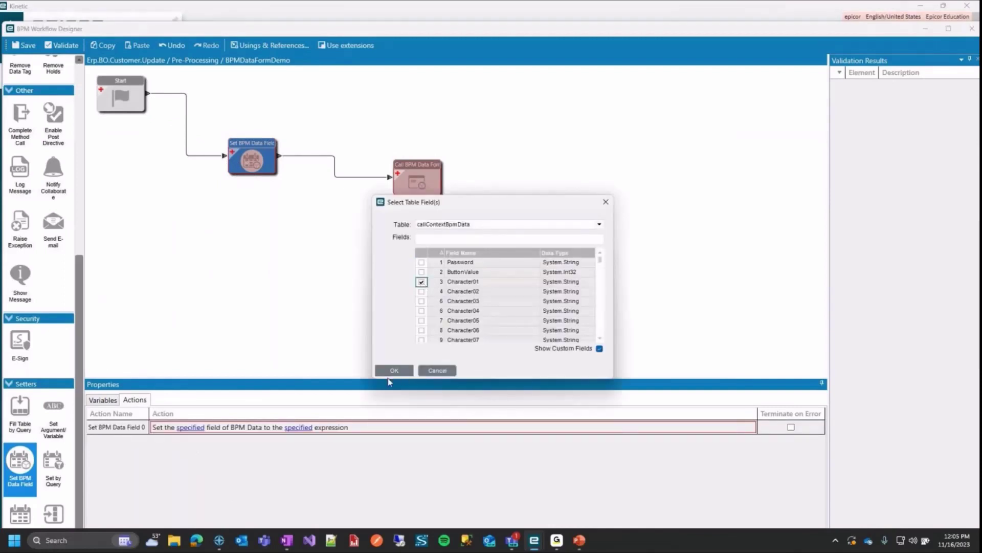
pyautogui.click(395, 371)
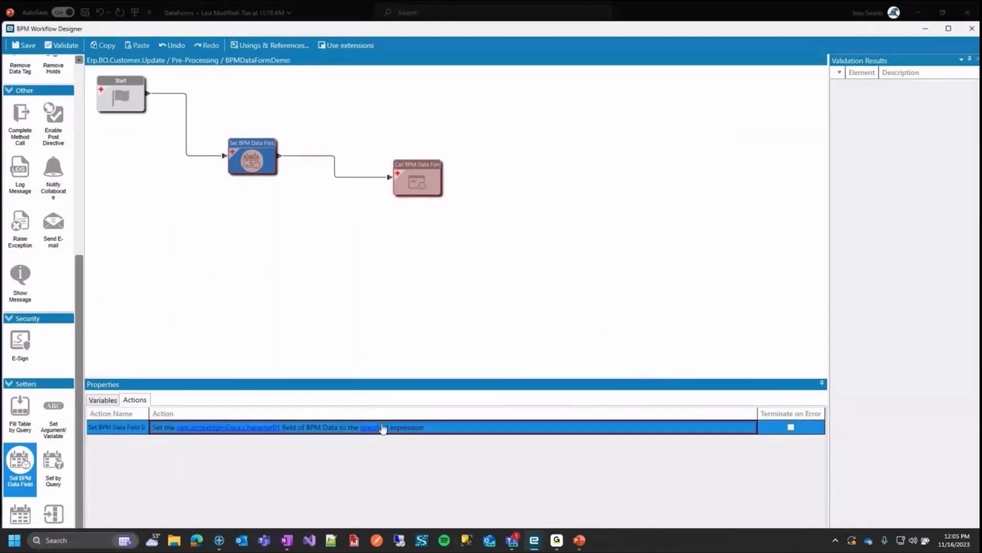
pyautogui.click(383, 427)
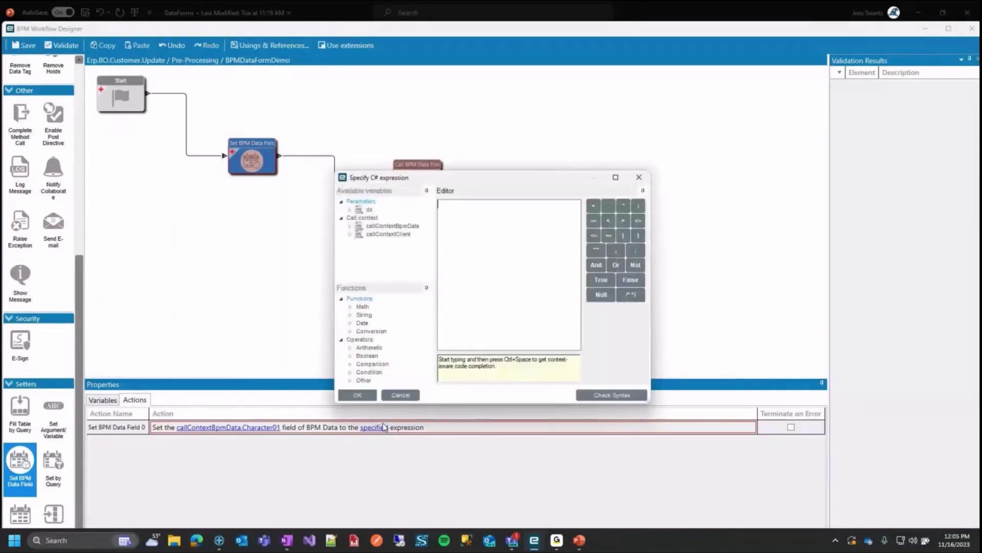
pyautogui.doubleClick(368, 208)
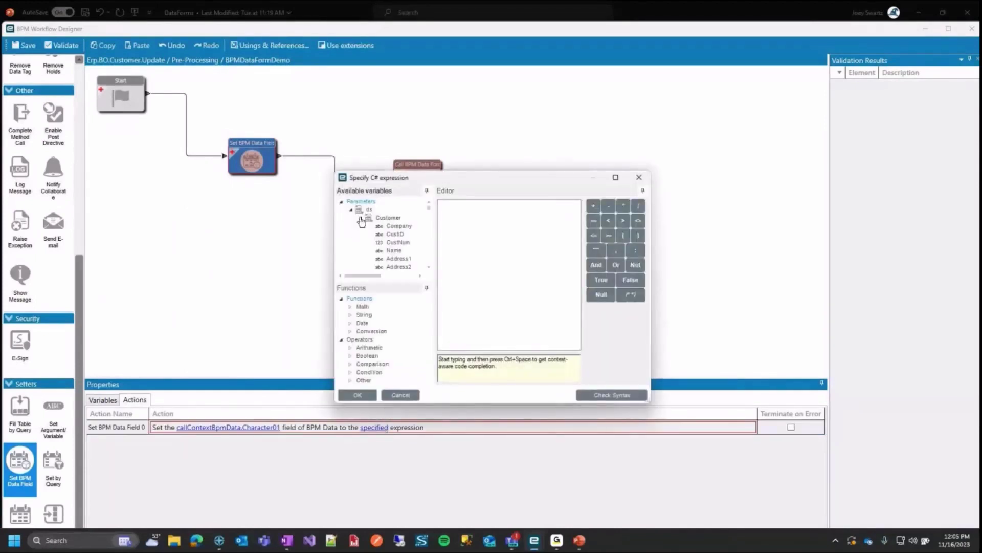
pyautogui.doubleClick(393, 250)
pyautogui.click(358, 395)
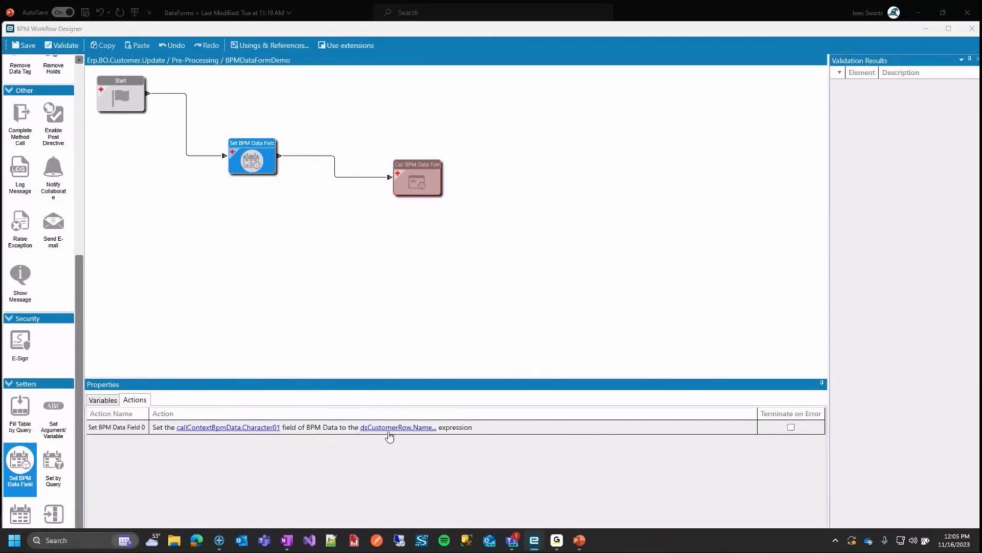
# Make the Call BPM Data Form action call the GetCustName data form.
pyautogui.click(419, 181)
pyautogui.click(193, 429)
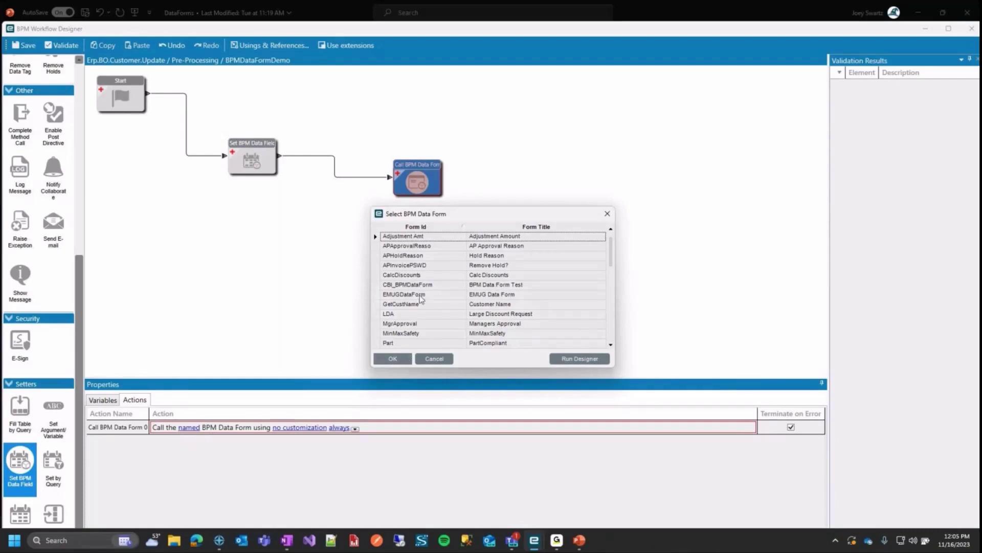
pyautogui.doubleClick(447, 282)
pyautogui.click(358, 371)
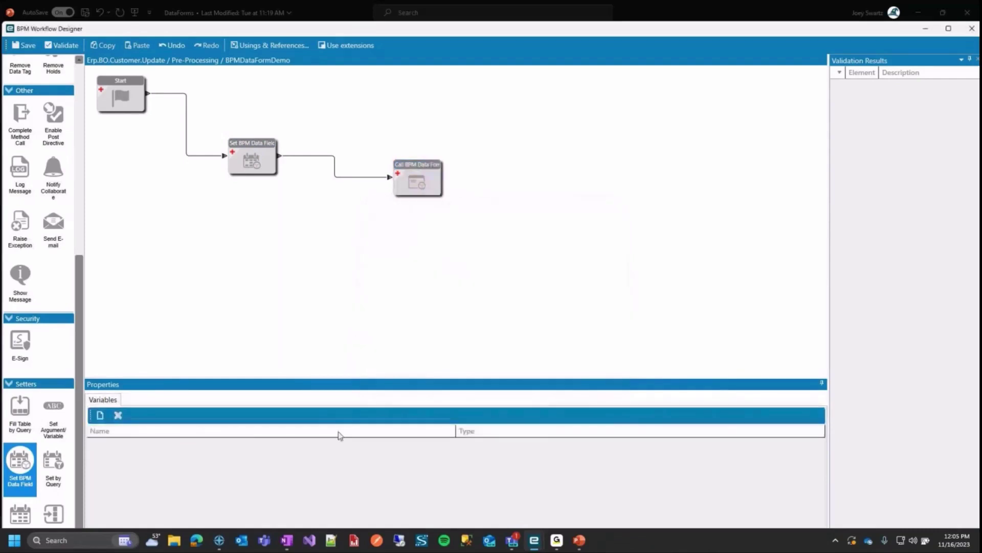
# Set the data form call to no customization and validate the workflow.
pyautogui.click(423, 192)
pyautogui.click(306, 428)
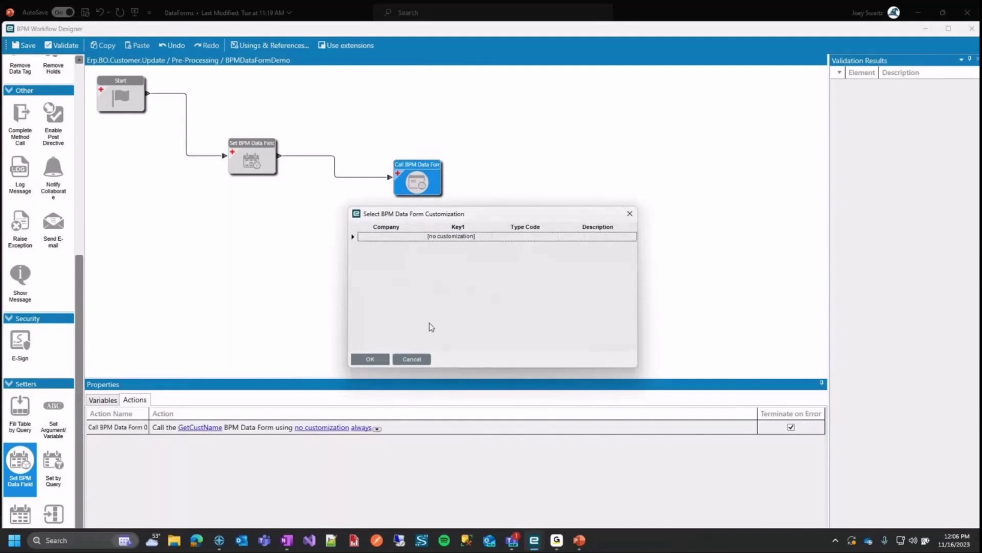
pyautogui.click(371, 360)
pyautogui.click(77, 47)
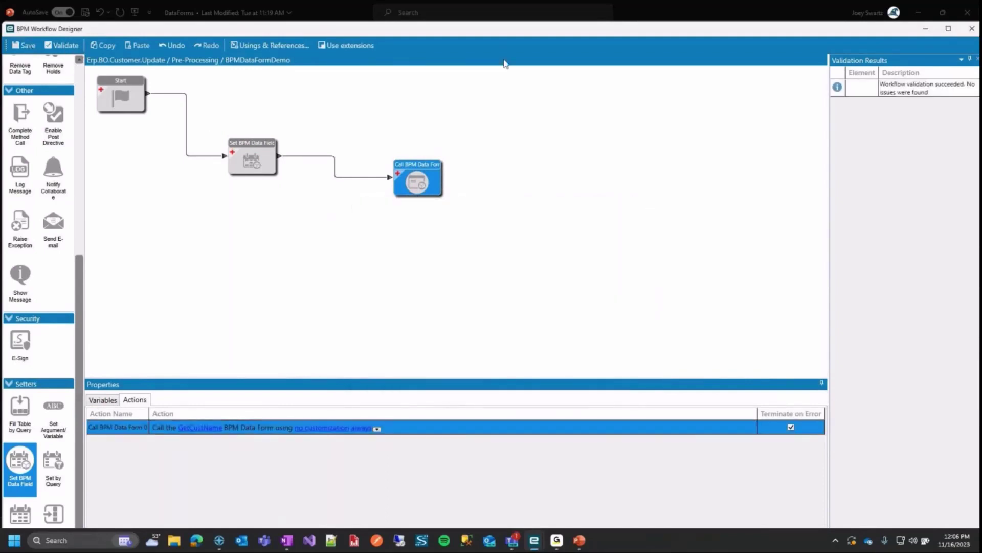
# Close the workflow designer, enable the new directive, and list all customers in the search.
pyautogui.click(973, 30)
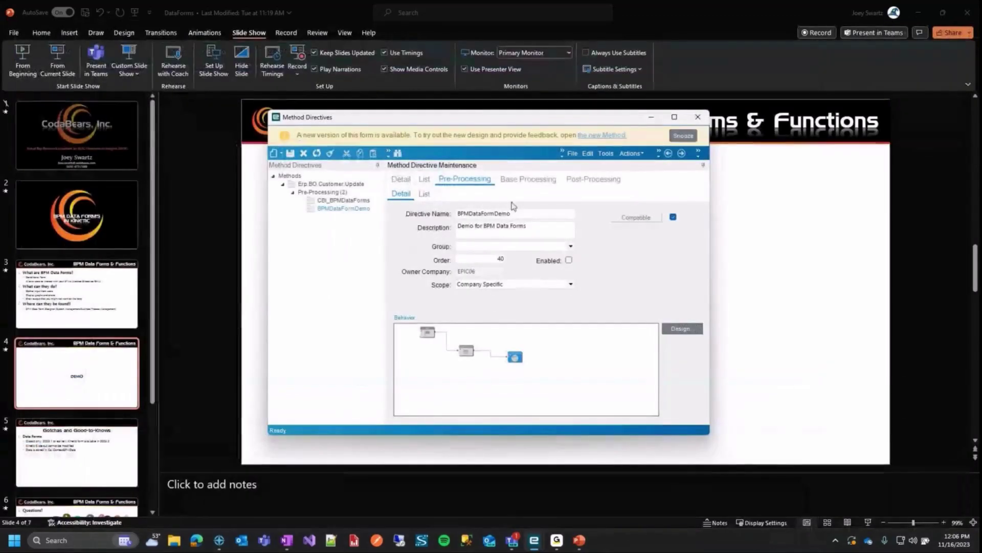
pyautogui.click(569, 261)
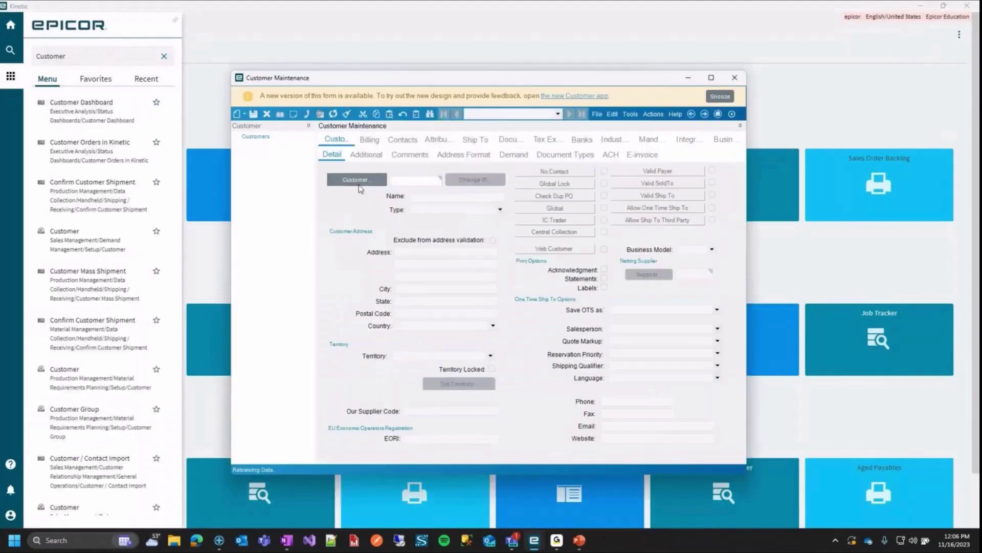
pyautogui.click(351, 179)
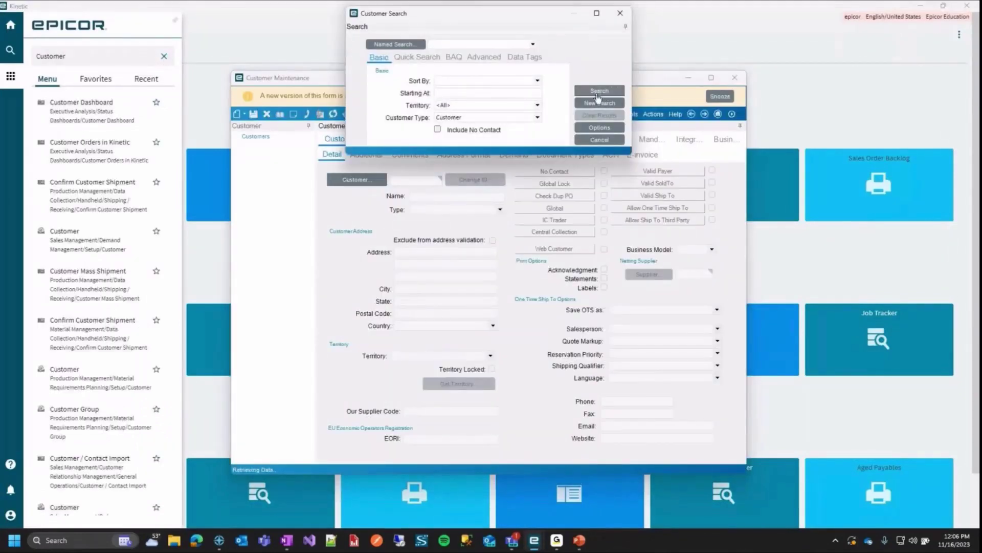
pyautogui.click(600, 91)
pyautogui.scroll(-3, 388, 331)
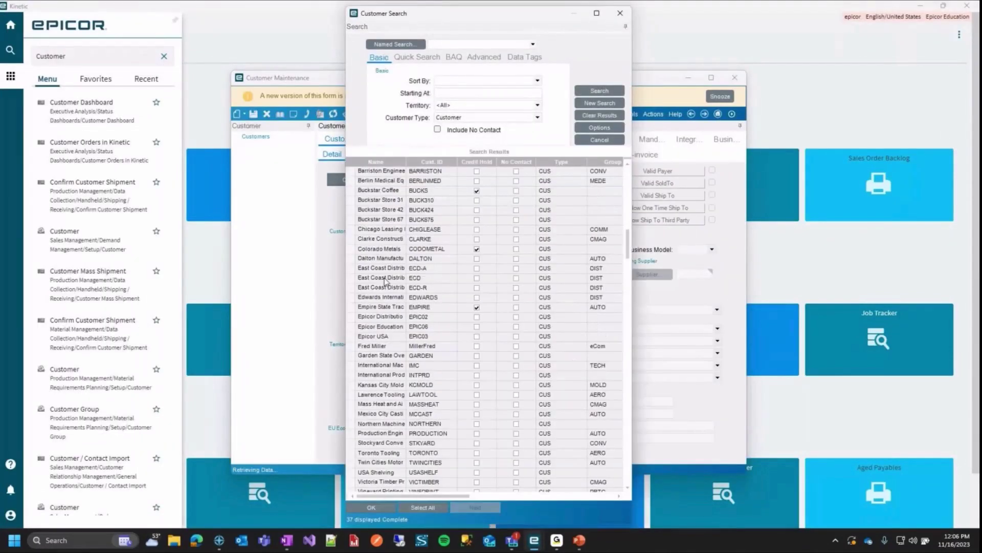
pyautogui.scroll(3, 388, 348)
pyautogui.scroll(-1, 406, 273)
# Load the Dalton Manufacturing customer and accept the Customer Name test form with OK.
pyautogui.doubleClick(406, 258)
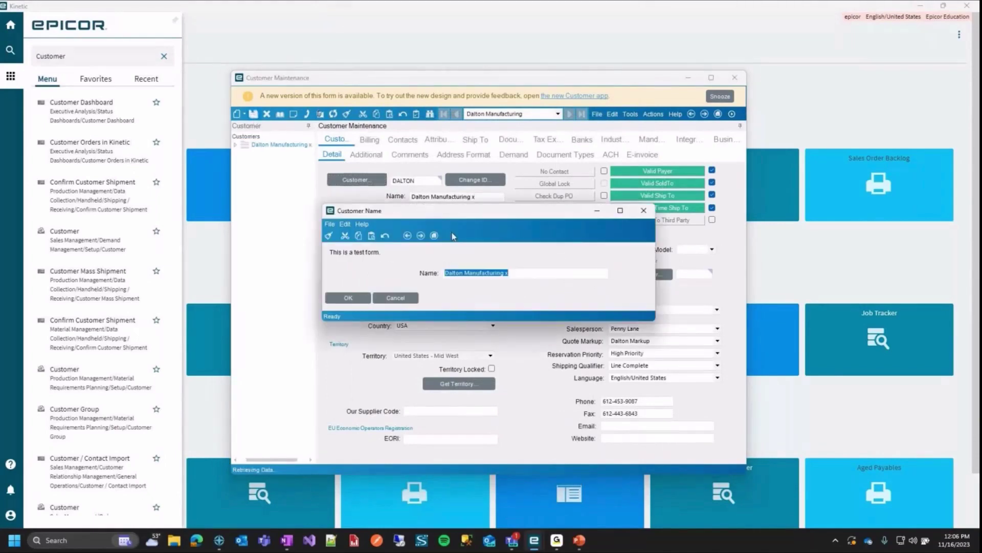
pyautogui.moveTo(490, 215); pyautogui.dragTo(420, 181)
pyautogui.click(453, 237)
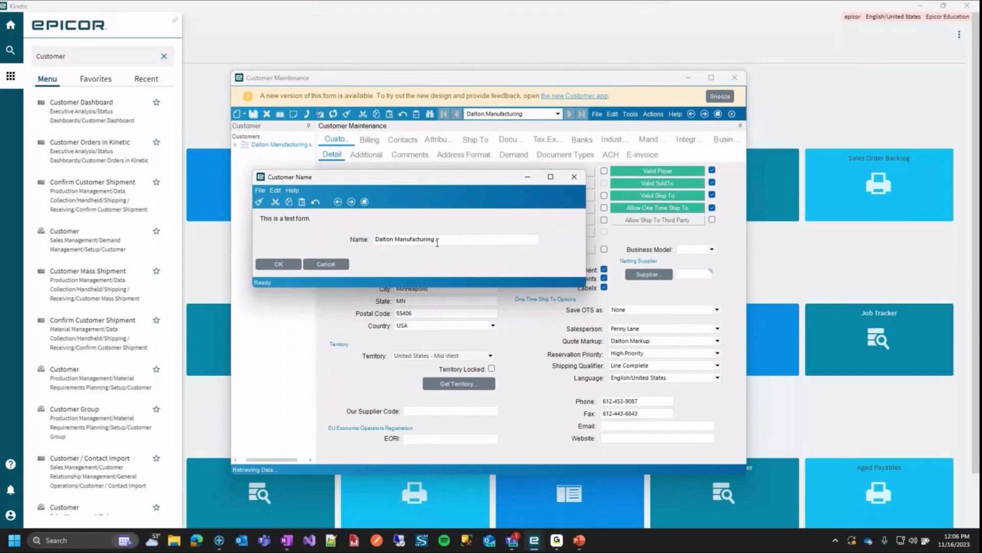
pyautogui.click(288, 269)
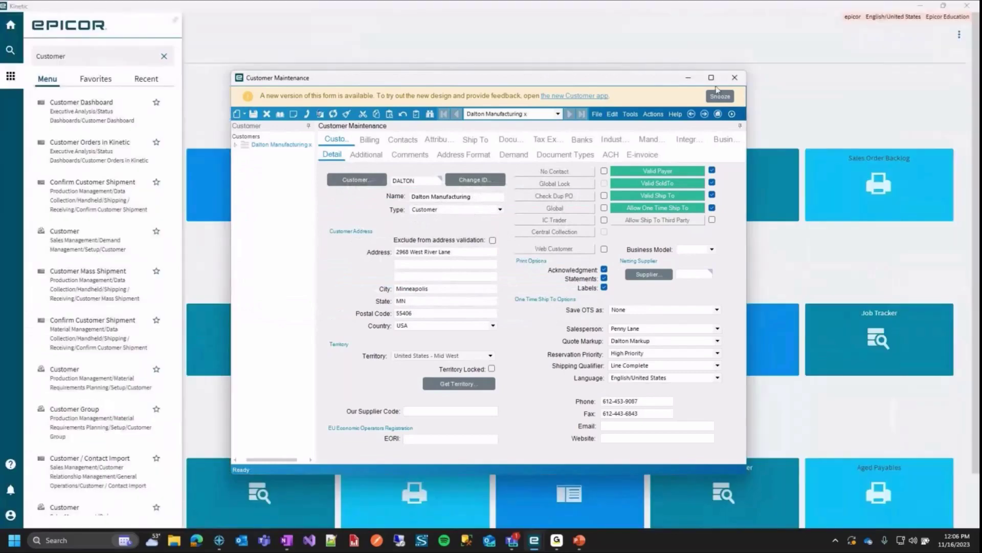
pyautogui.click(717, 87)
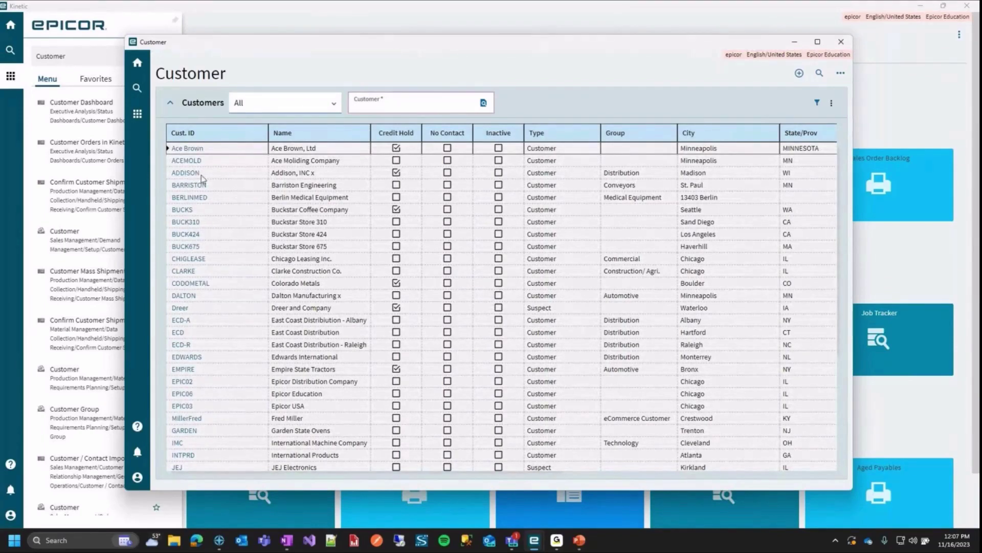
# Open the Dalton Manufacturing customer in the Customer app and save it to trigger the Customer Name form.
pyautogui.click(187, 297)
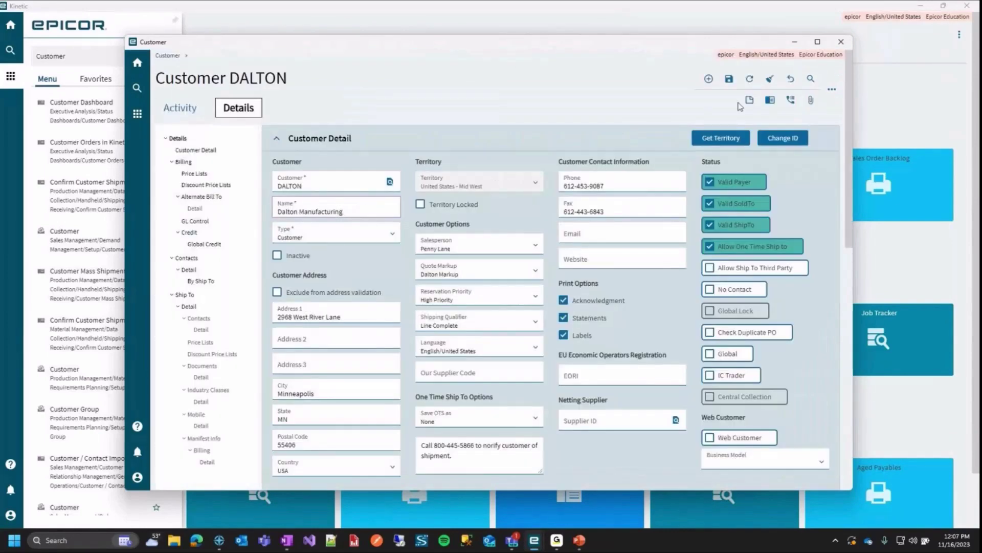
pyautogui.click(750, 100)
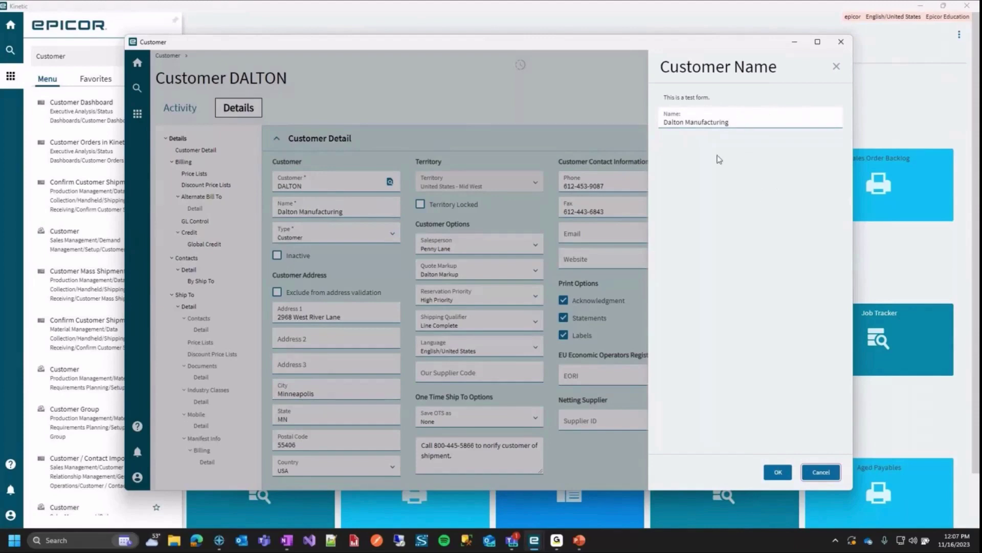
# Dismiss the Customer Name form, then inspect CBI_BPMDataForms' Password data form call and null Password field.
pyautogui.click(778, 472)
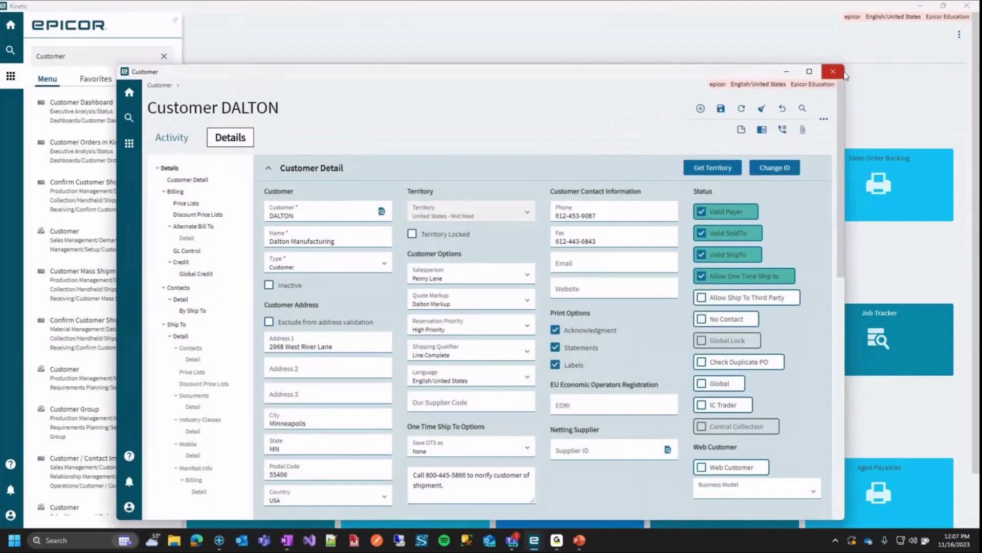
pyautogui.click(841, 56)
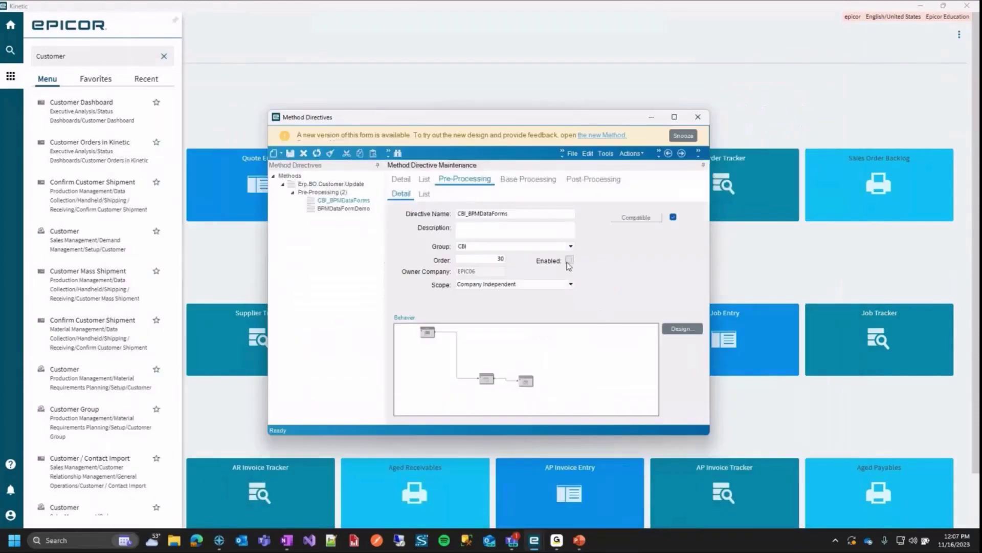
pyautogui.click(682, 328)
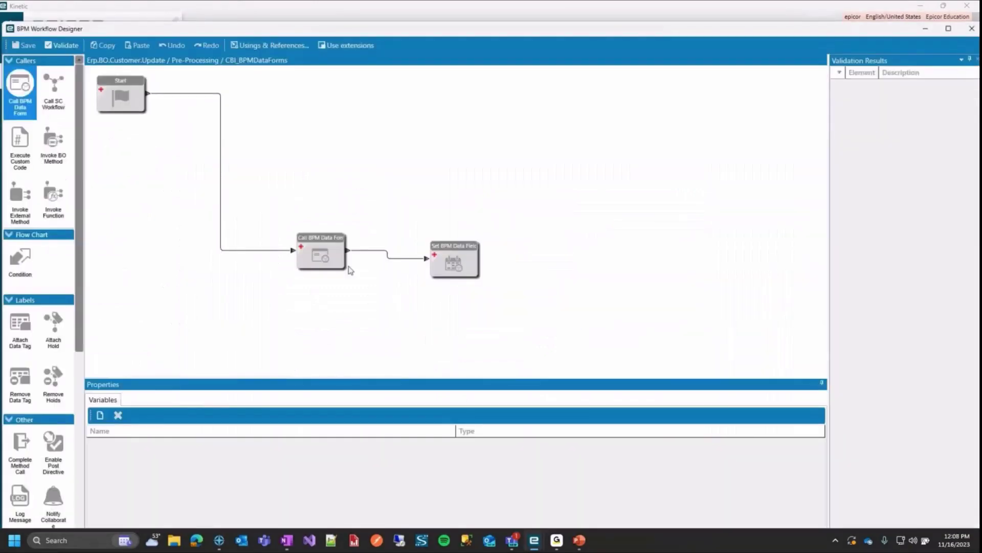
pyautogui.click(332, 253)
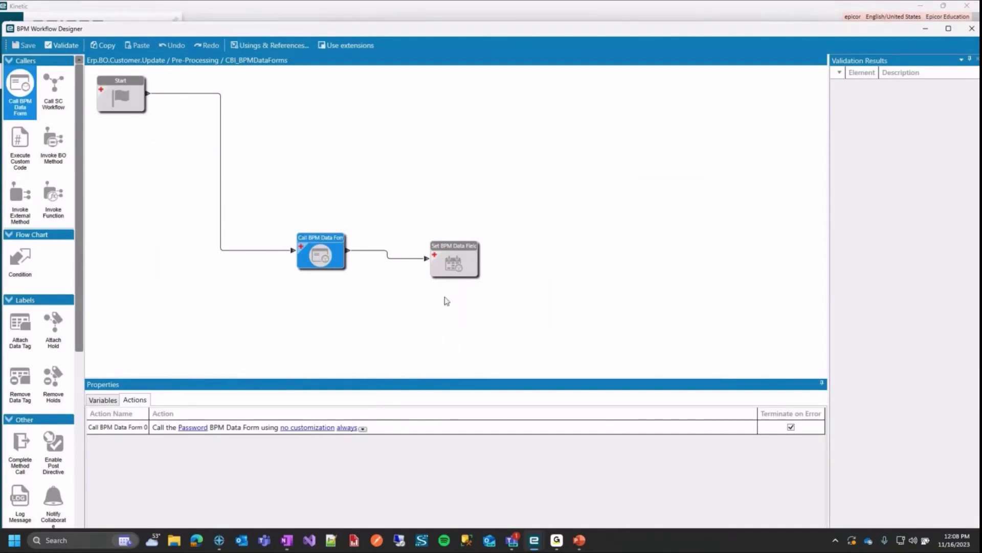
pyautogui.click(476, 261)
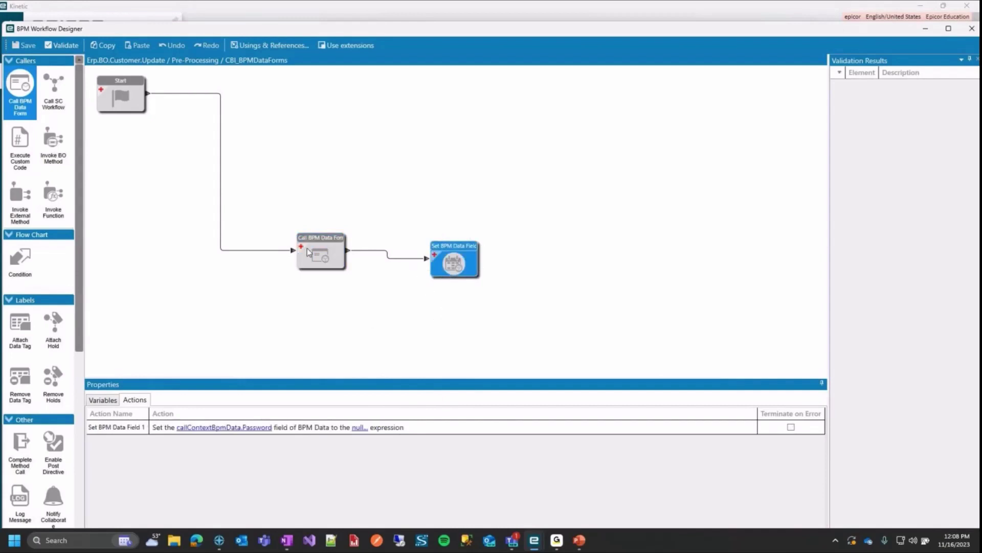
pyautogui.moveTo(454, 275)
pyautogui.click(321, 259)
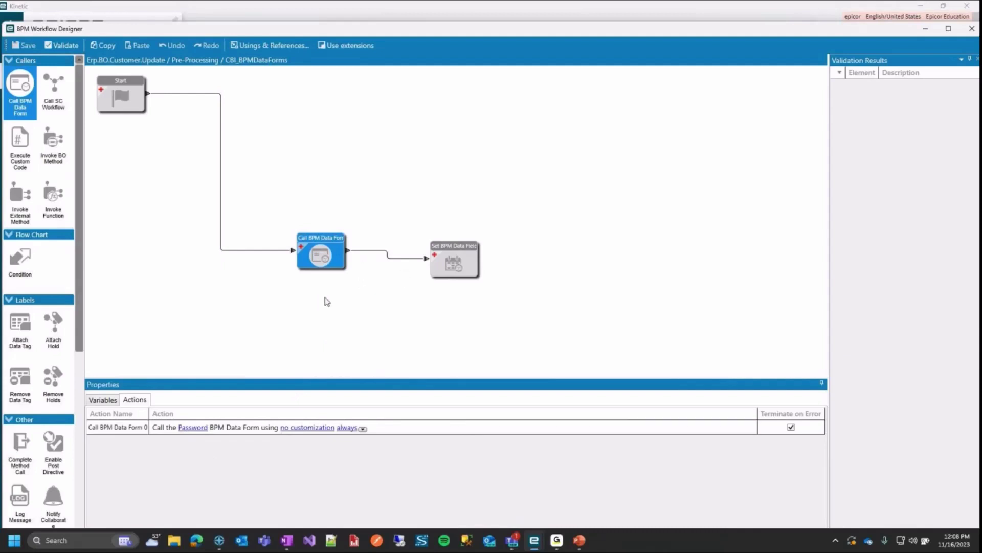
pyautogui.moveTo(465, 286)
pyautogui.click(465, 267)
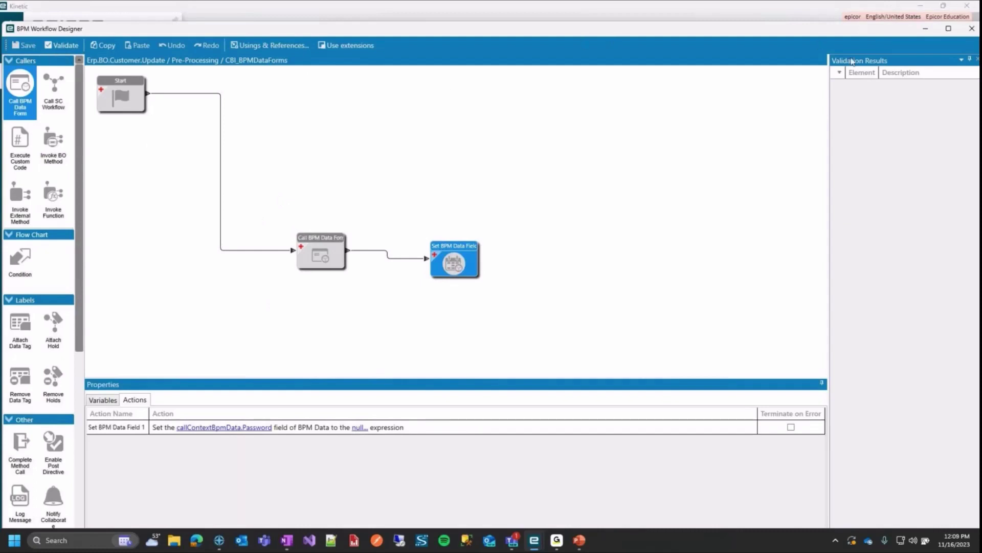
pyautogui.click(972, 28)
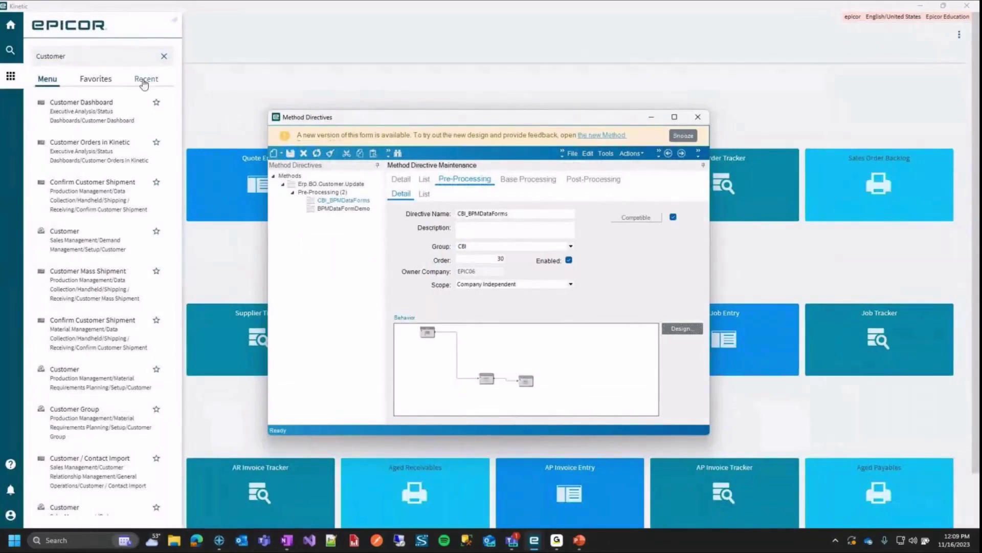
# Load Dalton Manufacturing, save it with the trailing x, and submit the password.
pyautogui.click(534, 540)
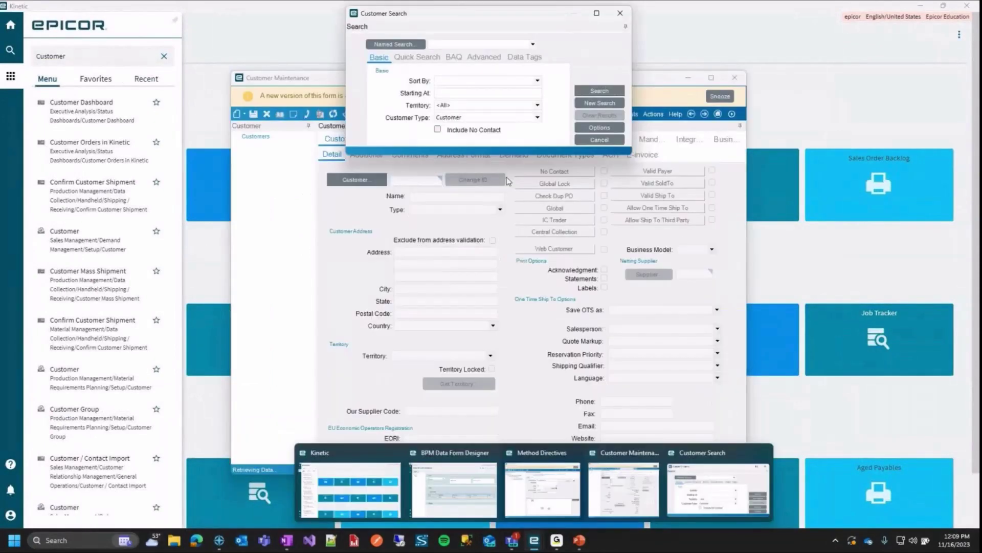
pyautogui.click(599, 90)
pyautogui.doubleClick(409, 288)
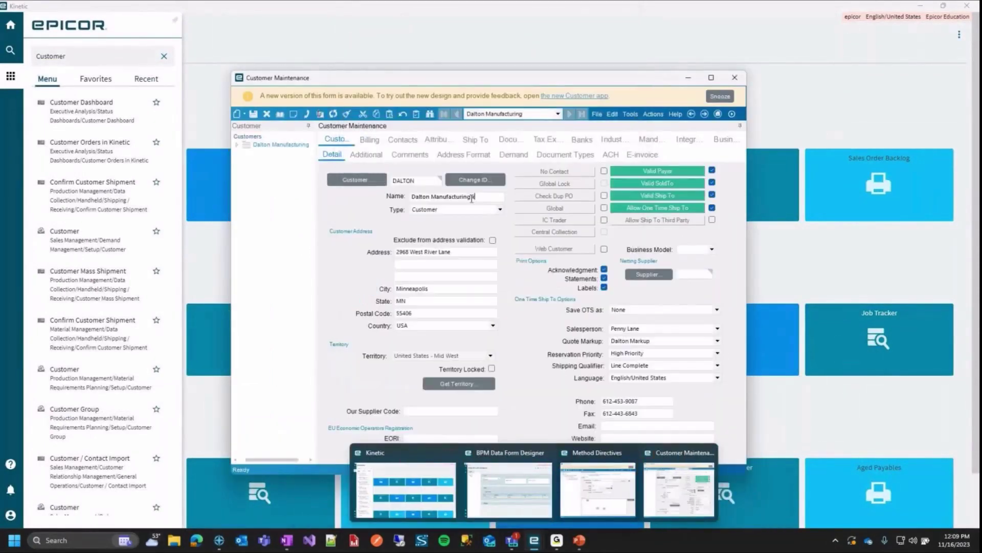
pyautogui.click(253, 113)
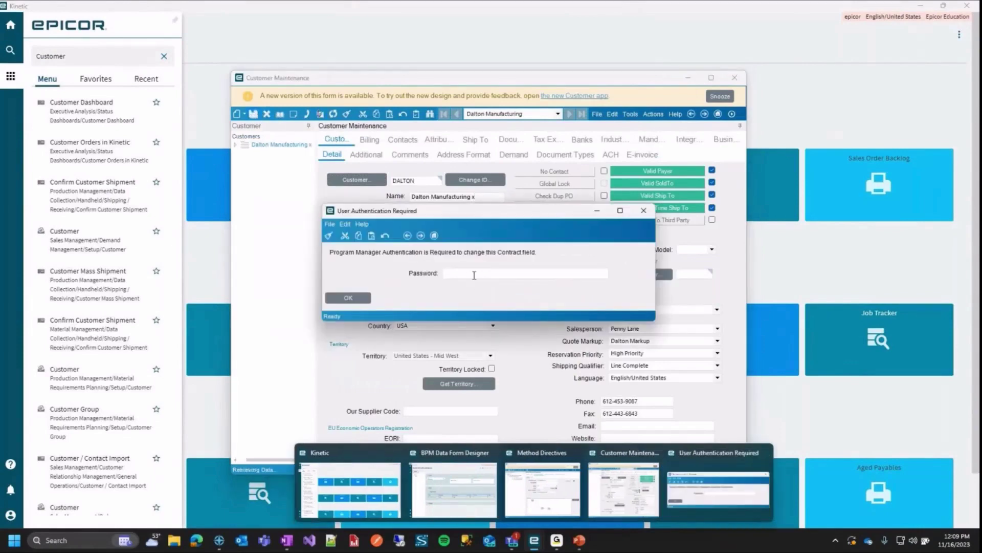
pyautogui.write('******')
pyautogui.click(353, 297)
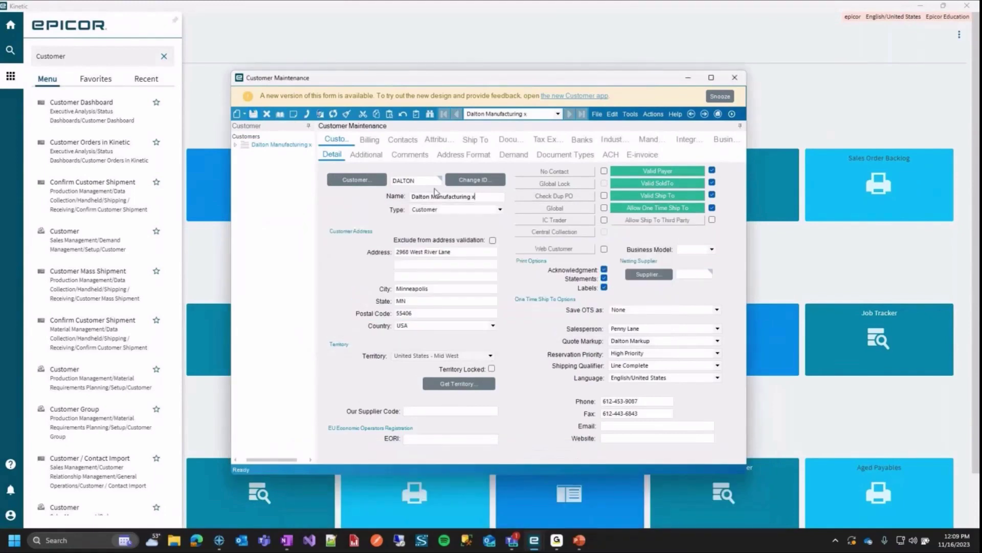
# Remove the trailing x from the name, save again, and dismiss the incorrect password error.
pyautogui.click(475, 197)
pyautogui.press('BackSpace')
pyautogui.press('BackSpace')
pyautogui.click(323, 139)
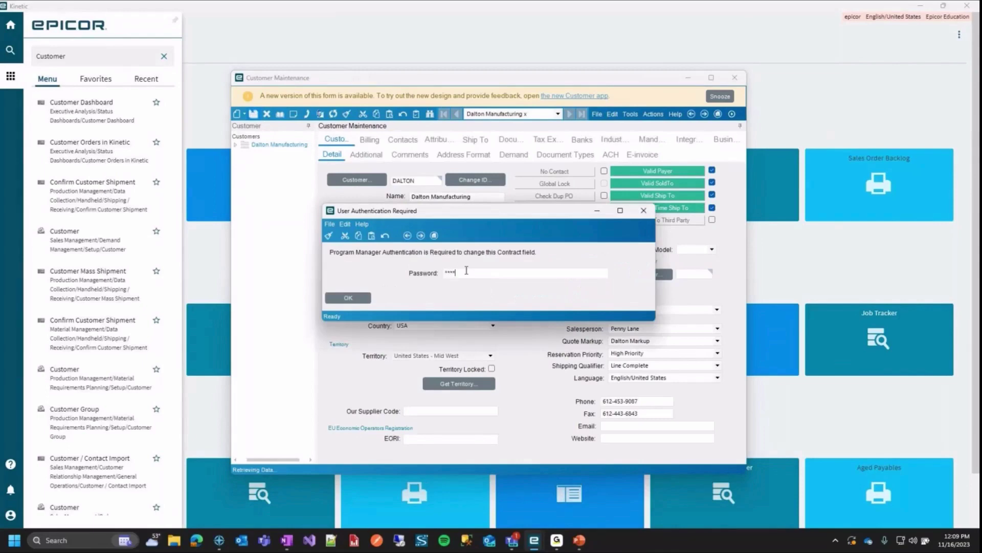
pyautogui.press('Return')
pyautogui.click(546, 303)
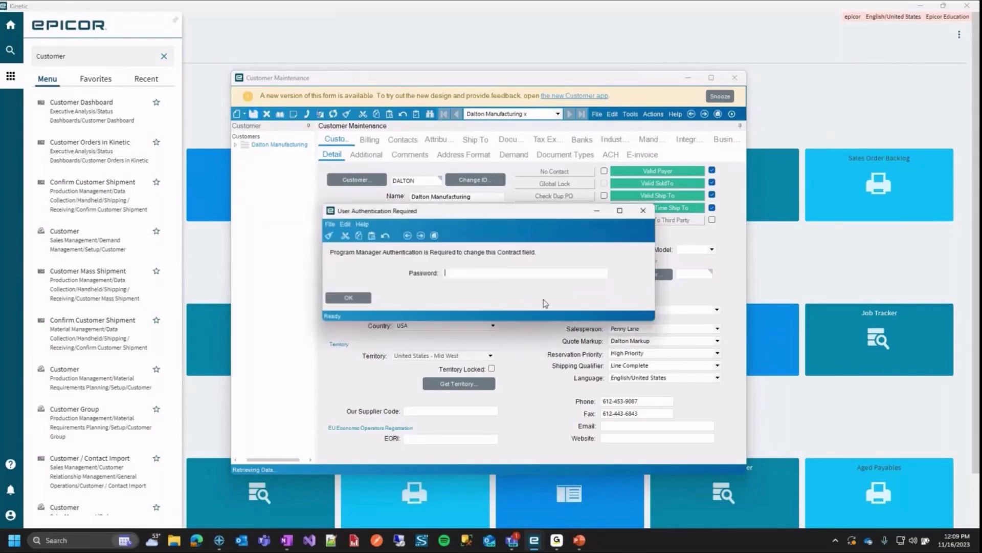